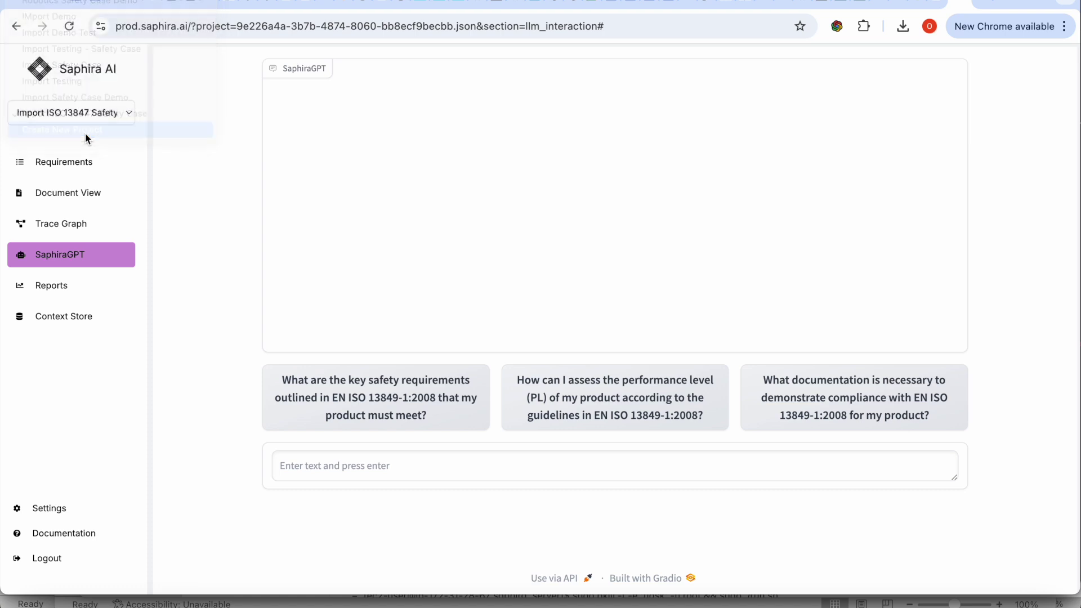
Name the new project "Safety Case - Robotic System".
click(321, 290)
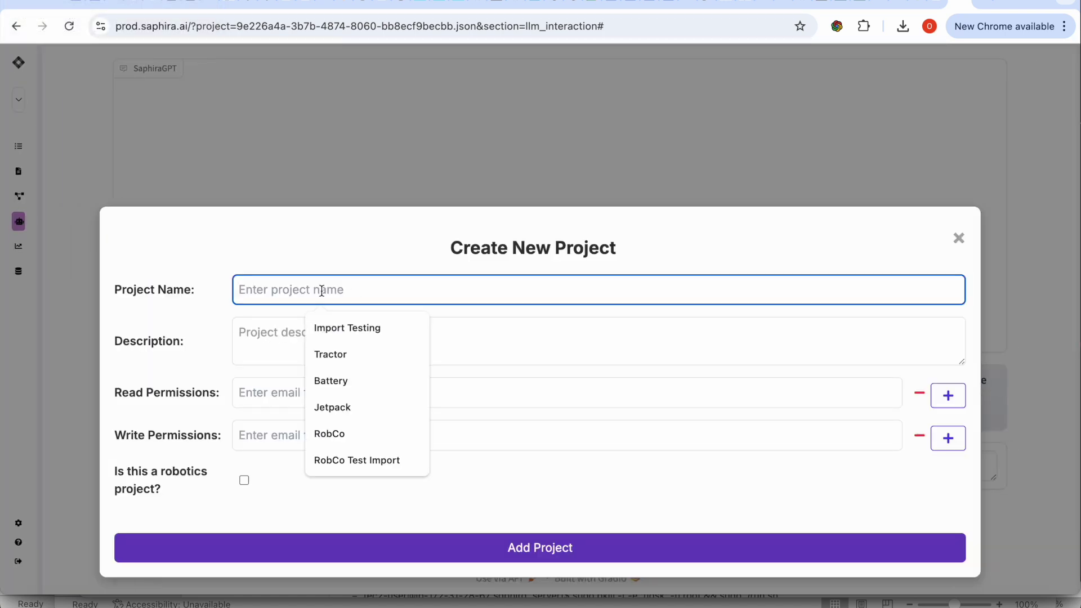
text(Satey)
key(BackSpace)
key(BackSpace)
key(BackSpace)
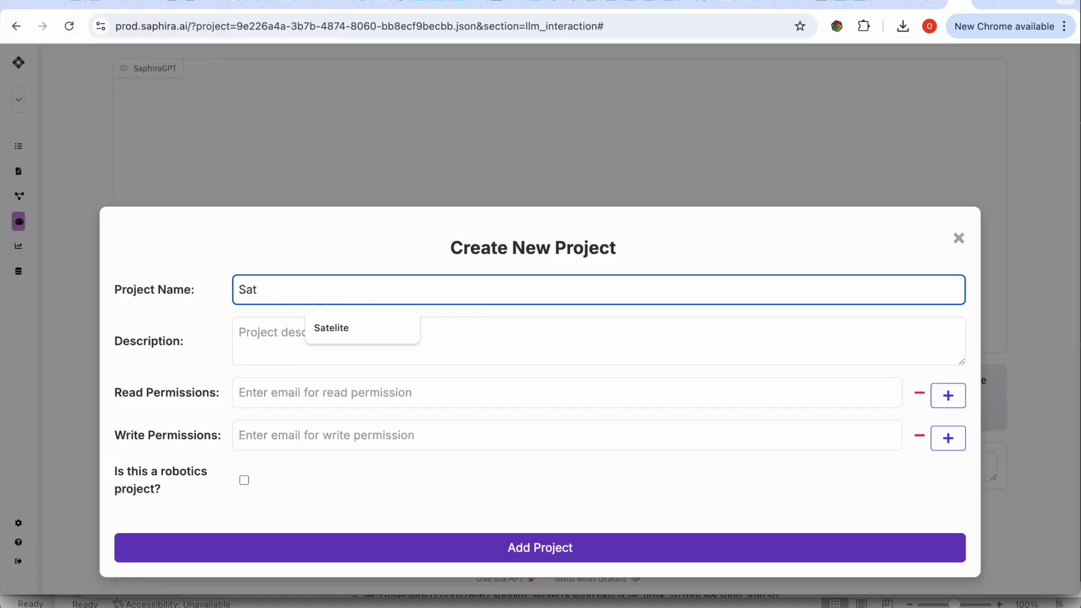
text(fety Case - )
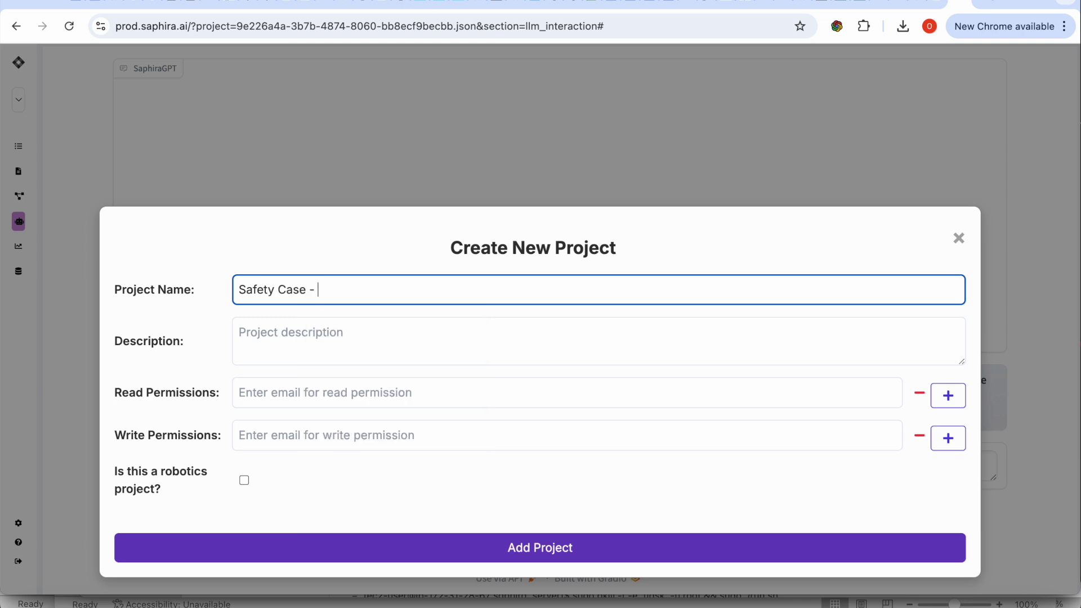
text(Robot)
key(BackSpace)
text(otic System)
Mark the project as robotics, answer Yes to having safety-related control systems, and add the project.
click(244, 480)
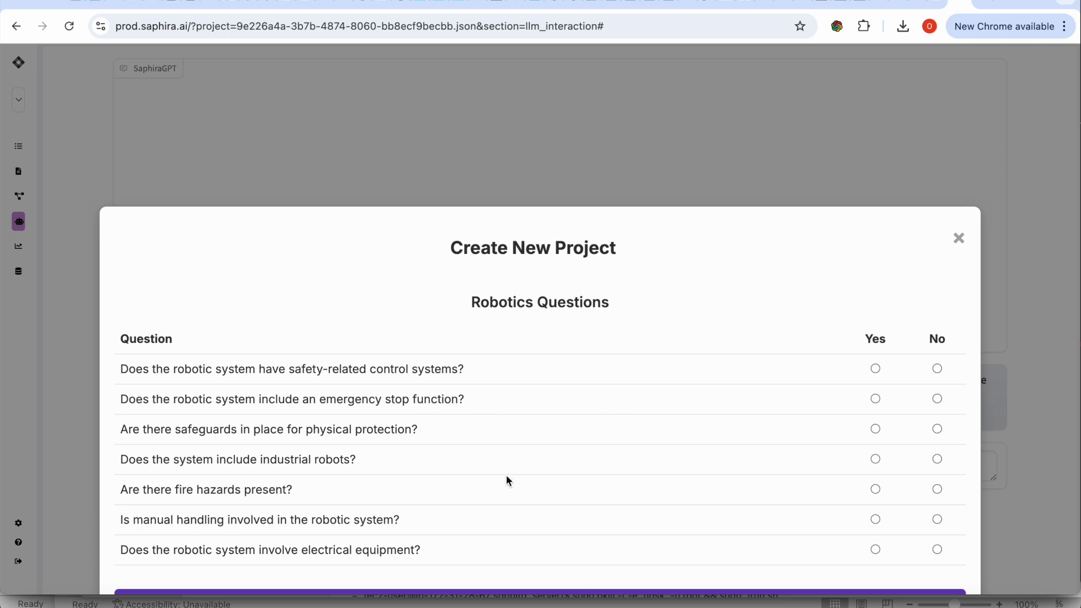
scroll(540, 467, down, 2)
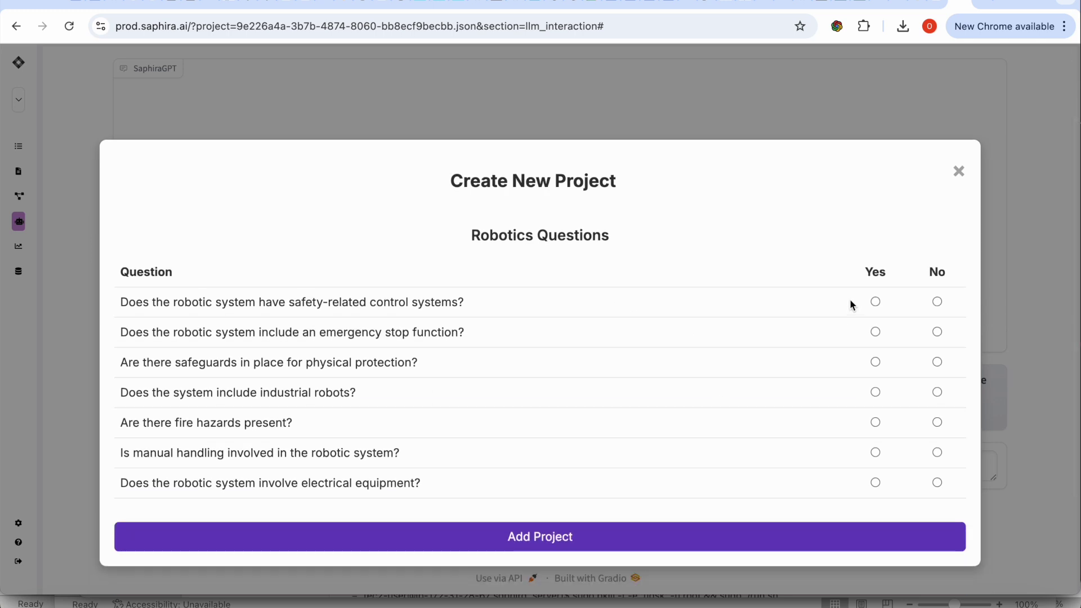
click(875, 303)
click(520, 553)
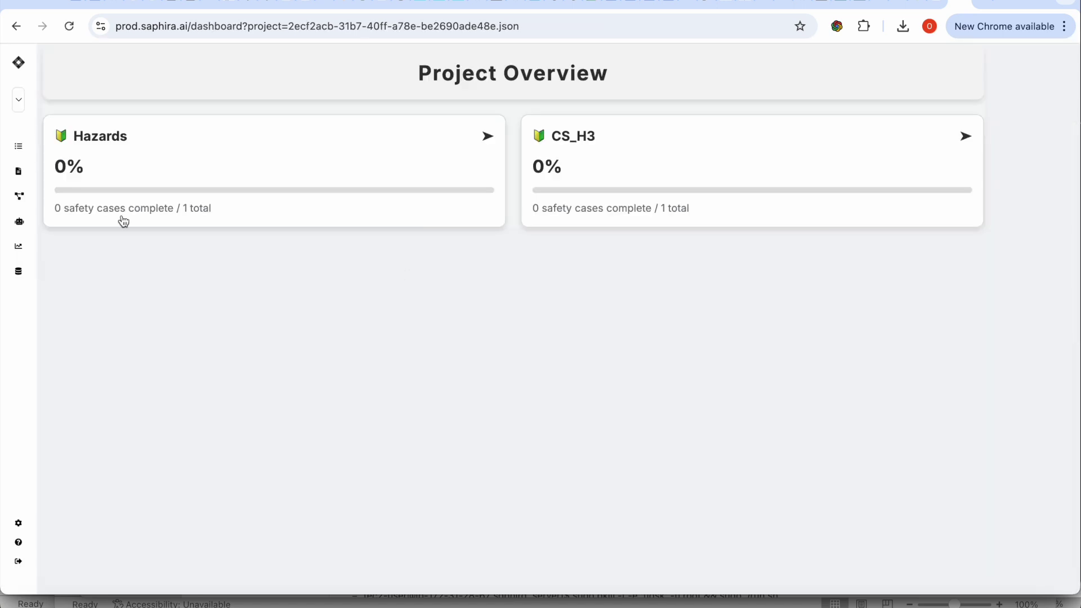
Open the project's requirements table and widen the Key and Description columns to fit their contents.
mouse_move(7, 237)
click(65, 165)
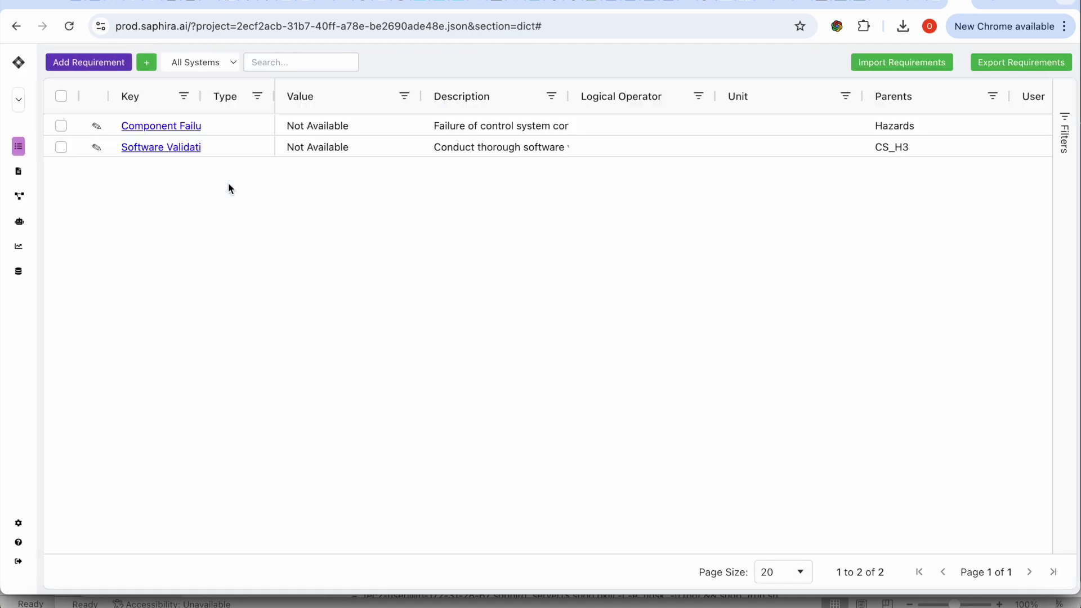
double_click(200, 96)
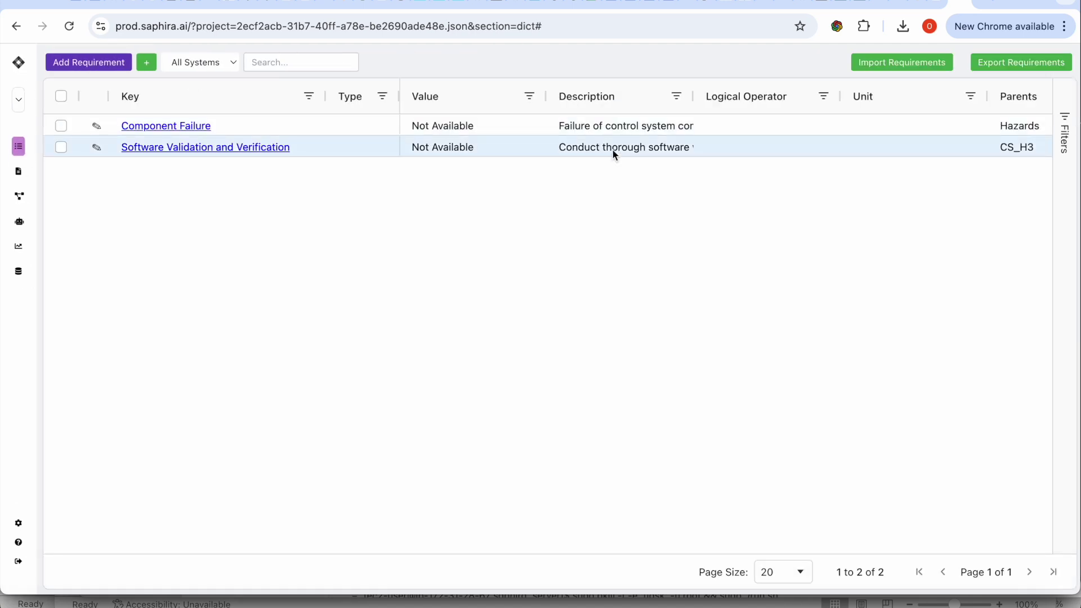
double_click(692, 99)
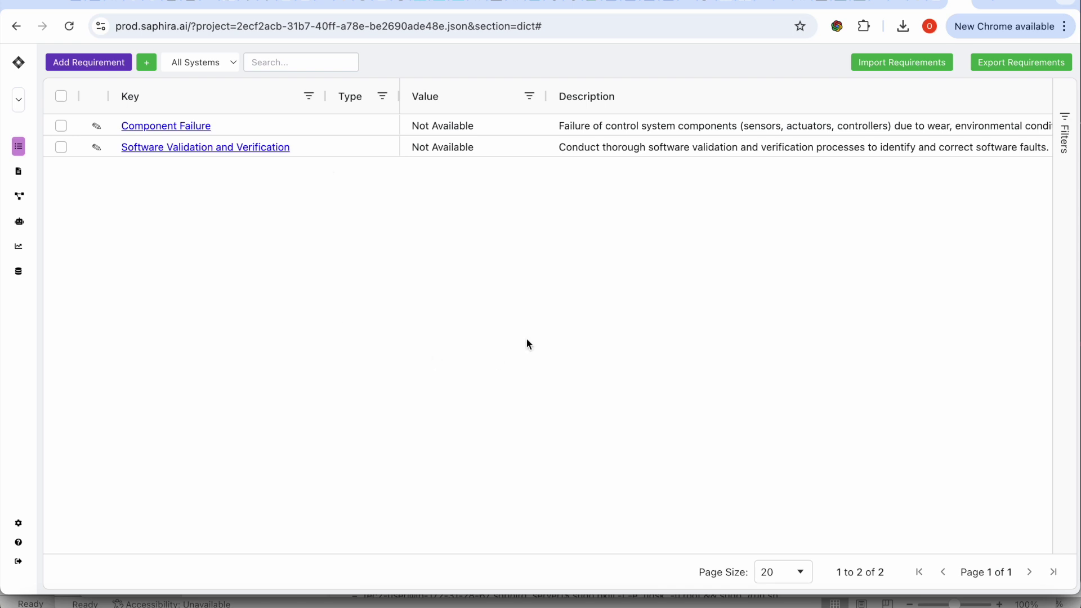
Review the regulatory outputs of the Component Failure requirement, including its norm and norm justification, and close its details.
click(96, 127)
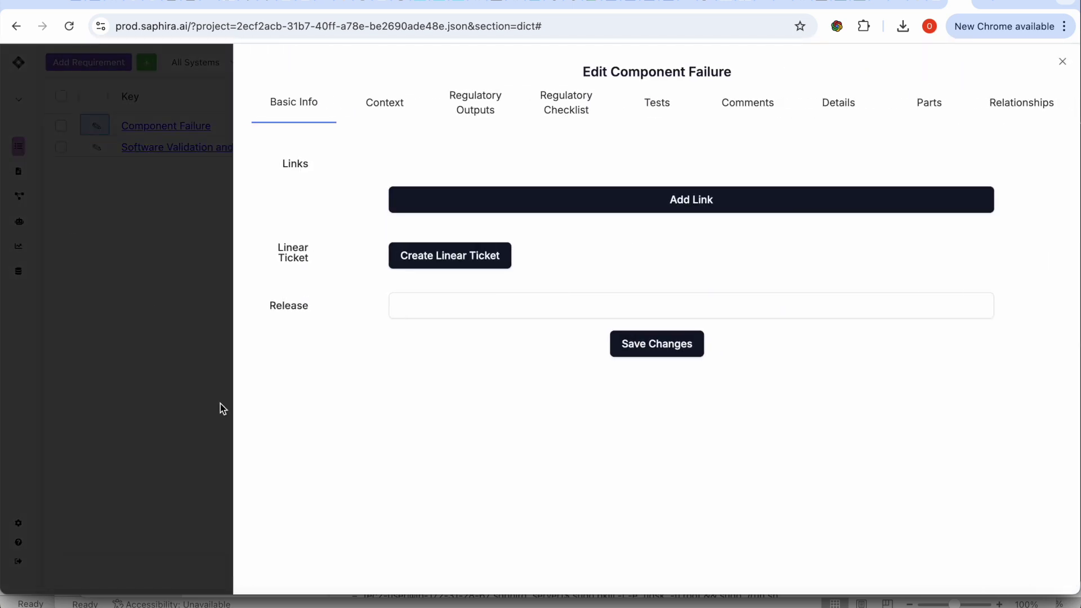
click(484, 112)
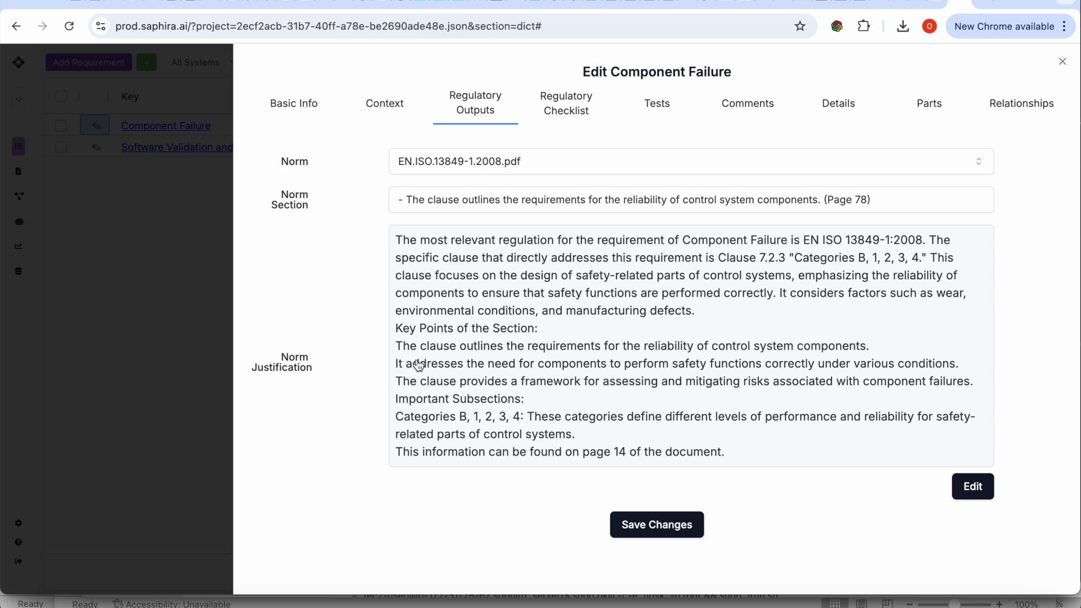
click(159, 302)
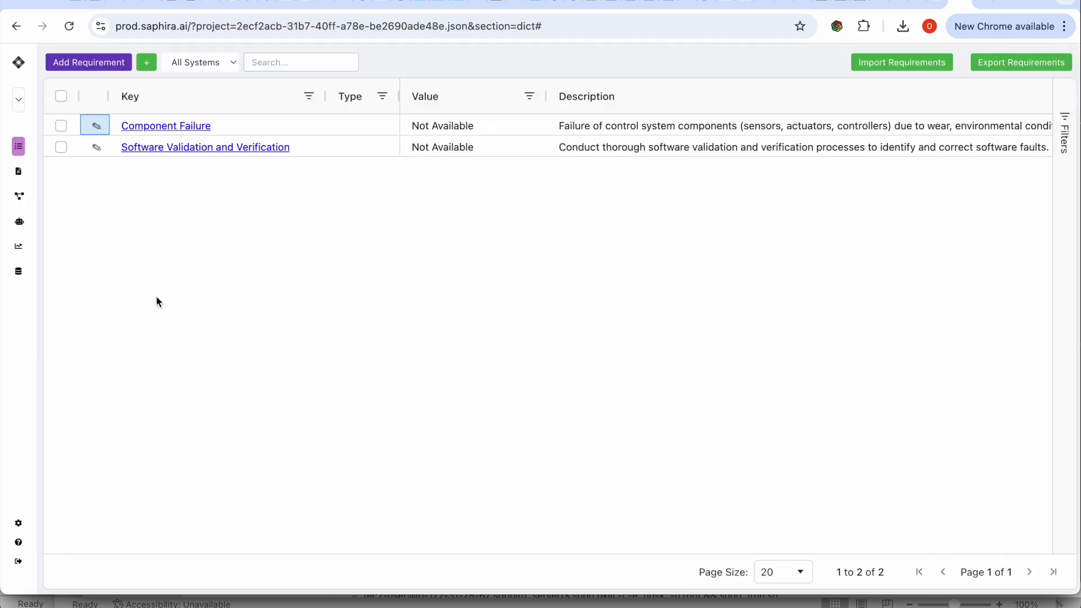
Check the regulatory outputs of the Software Validation and Verification requirement and close its details.
click(97, 148)
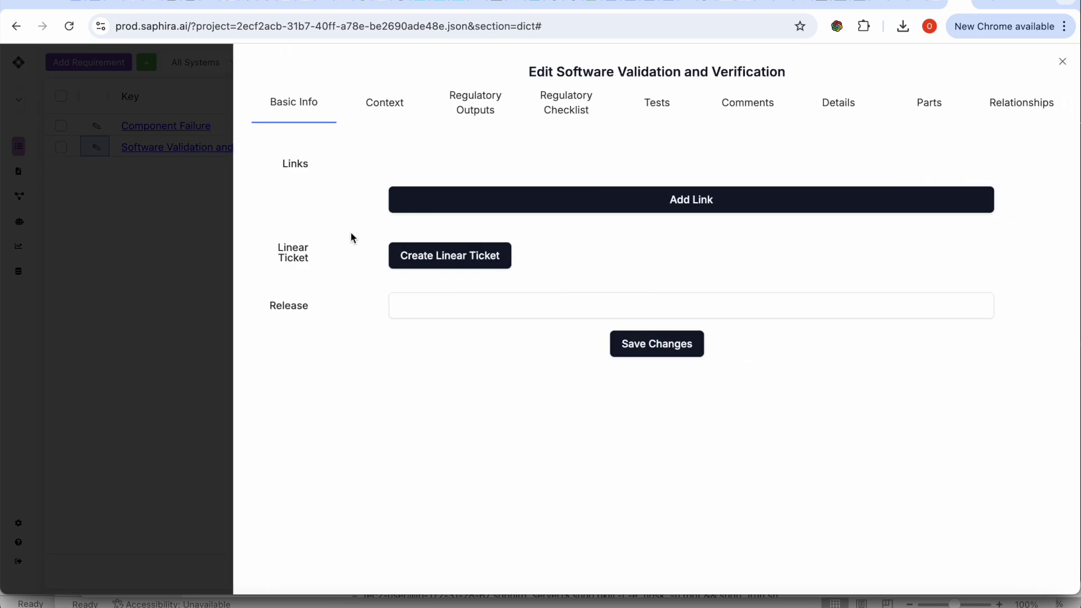
click(475, 101)
click(133, 329)
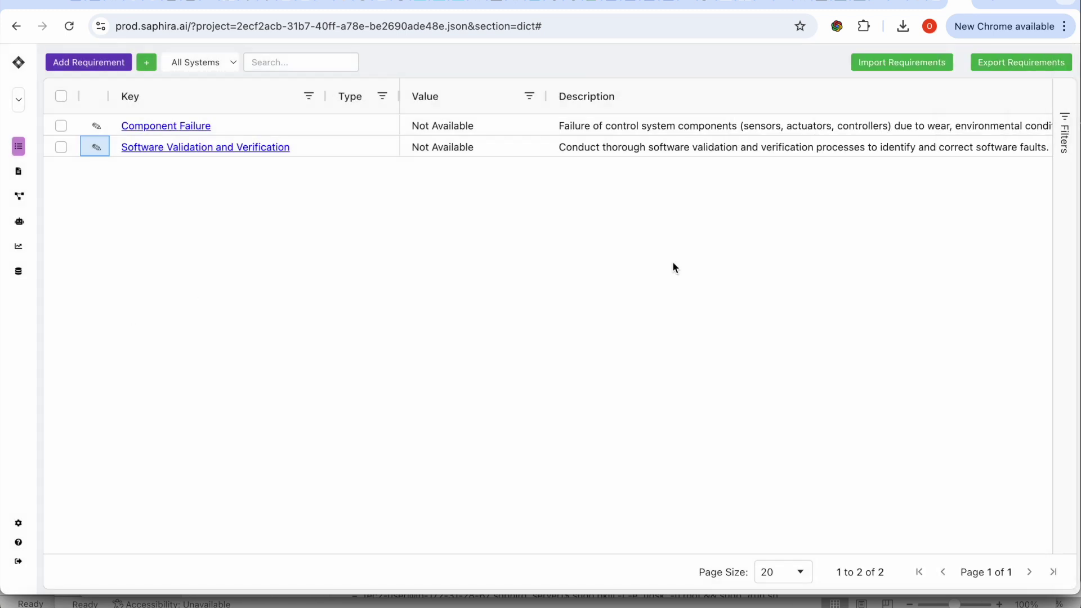
Import the safety case spreadsheet SafetyControlHazards.csv from Downloads into the project's requirements.
click(912, 60)
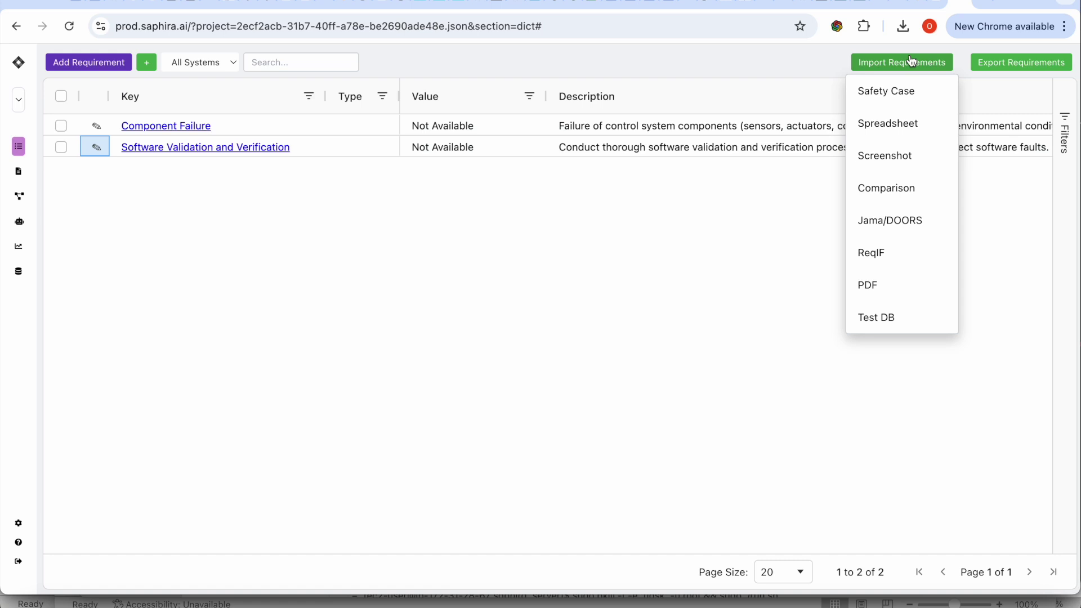
click(886, 92)
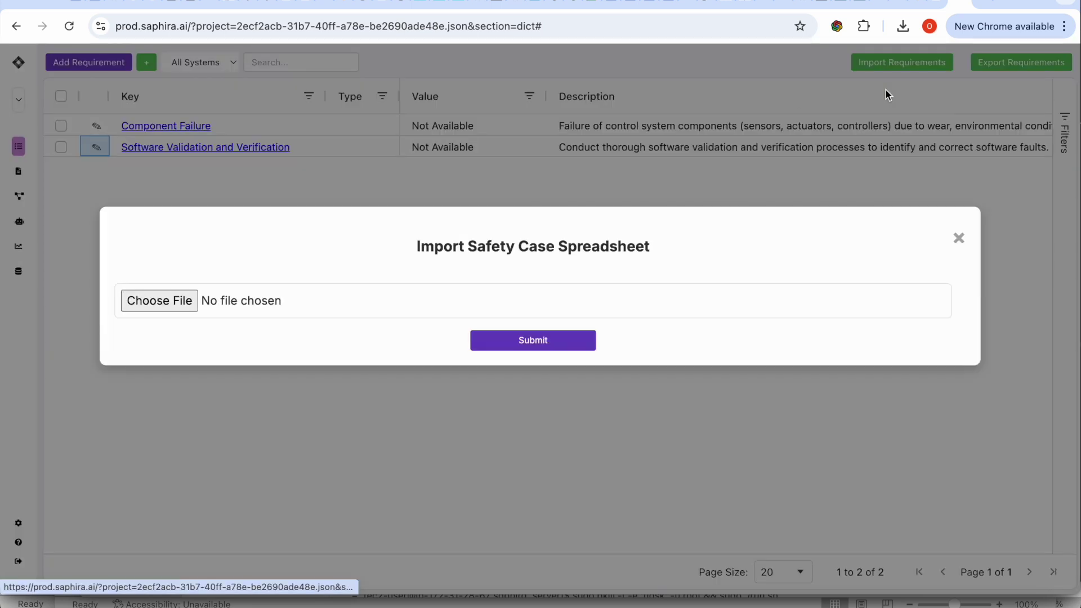
click(164, 309)
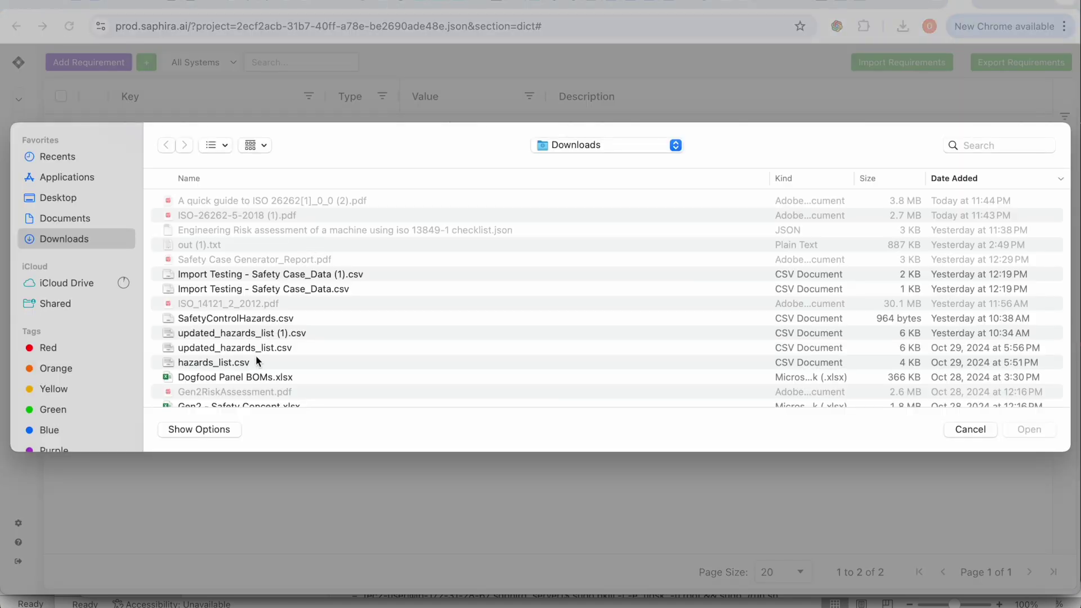
double_click(258, 320)
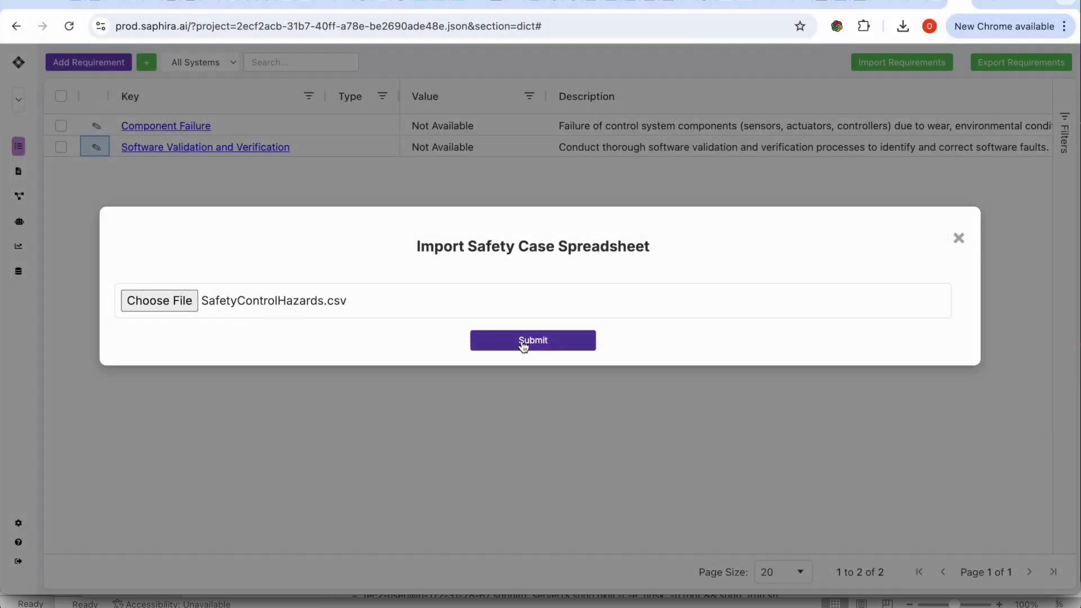
click(523, 345)
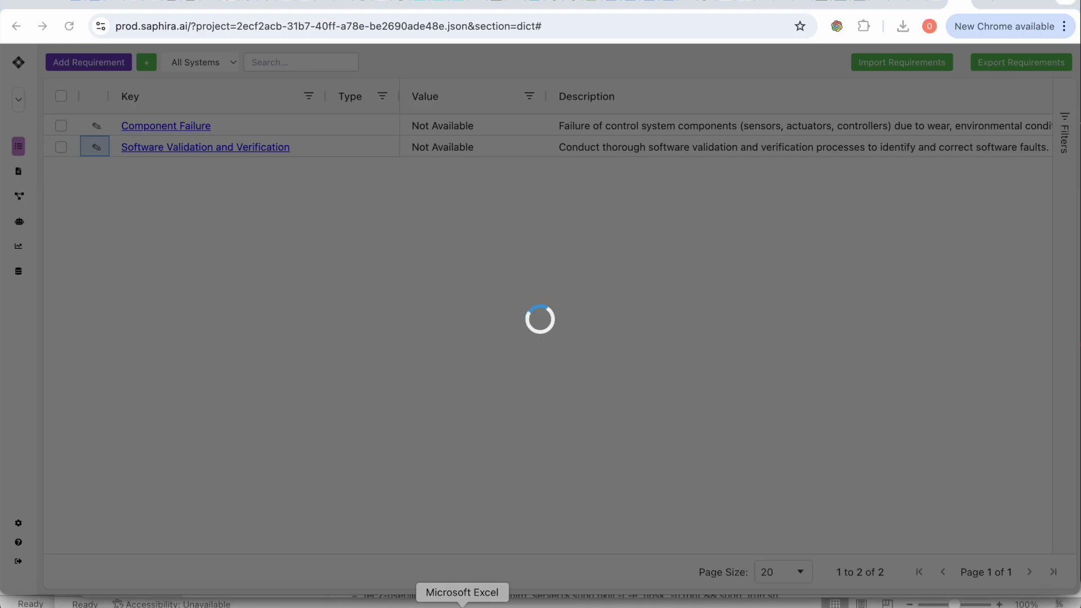
Switch to Excel, examine the hazard, condition of use and control measure columns in first_three_hazards_list, and return to the browser.
click(462, 604)
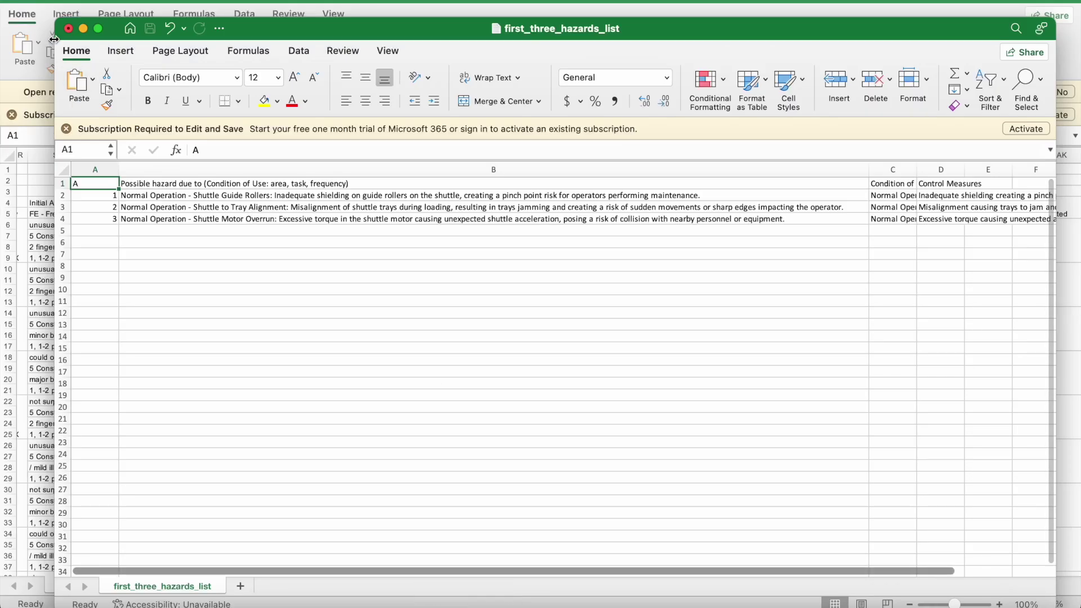
drag(55, 18, 1, 0)
click(206, 172)
key(Up)
key(Up)
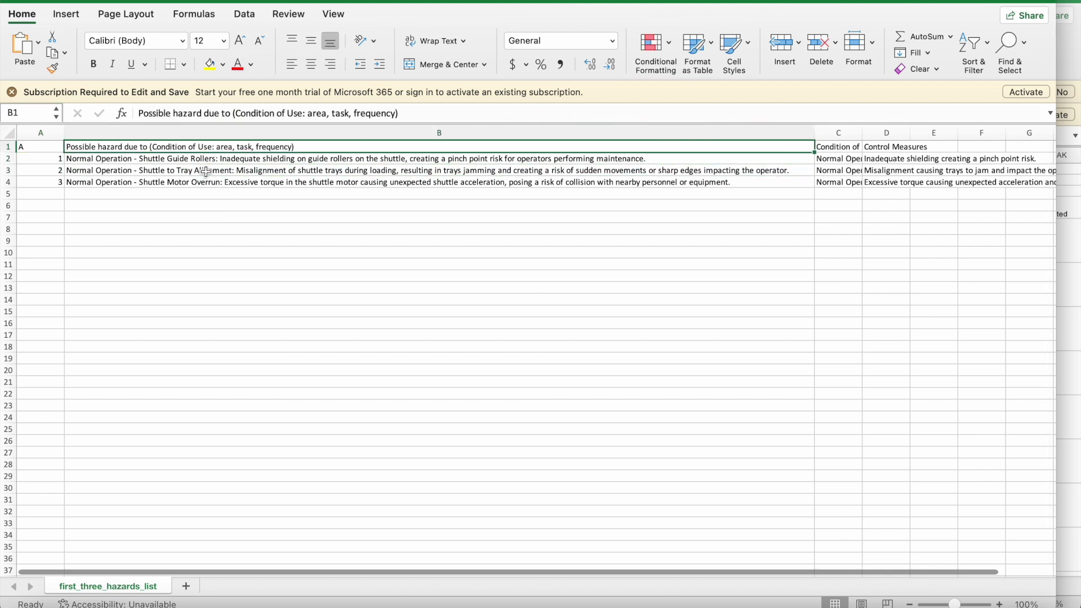
key(Right)
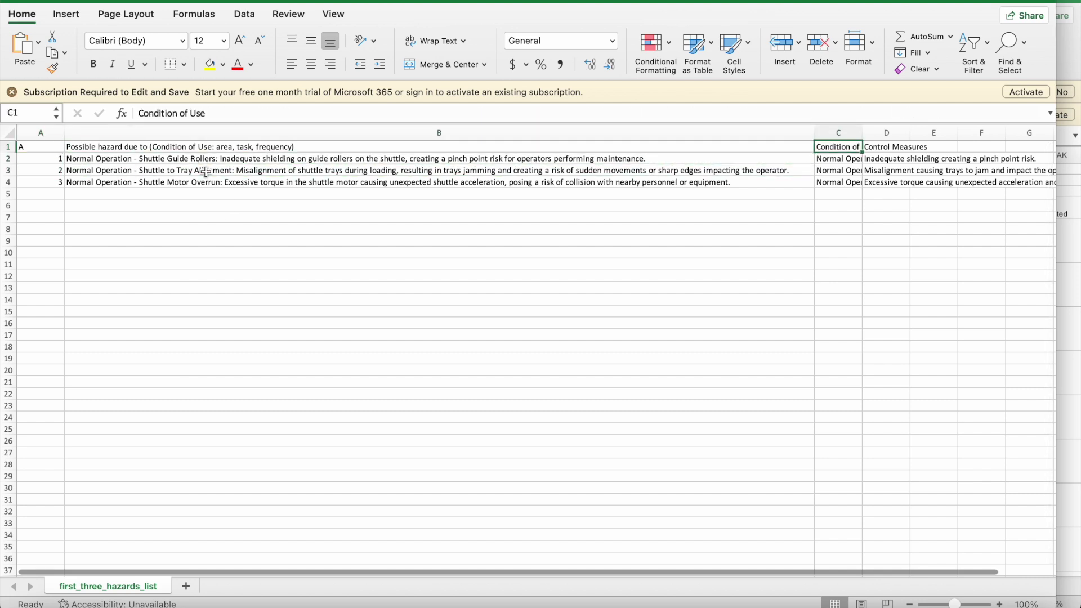
key(Down)
key(Right)
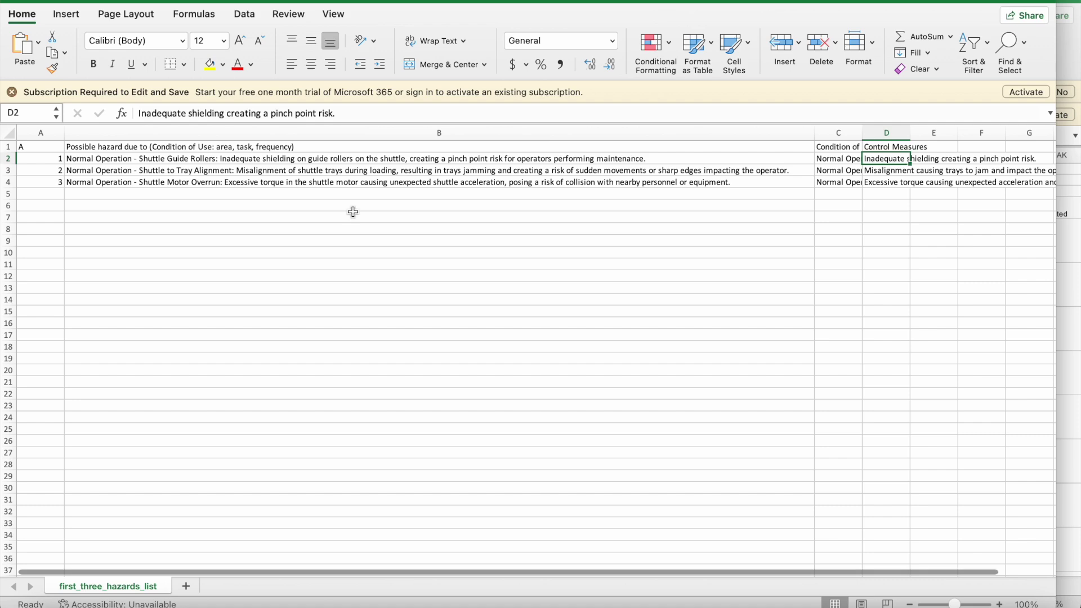
scroll(416, 229, right, 10)
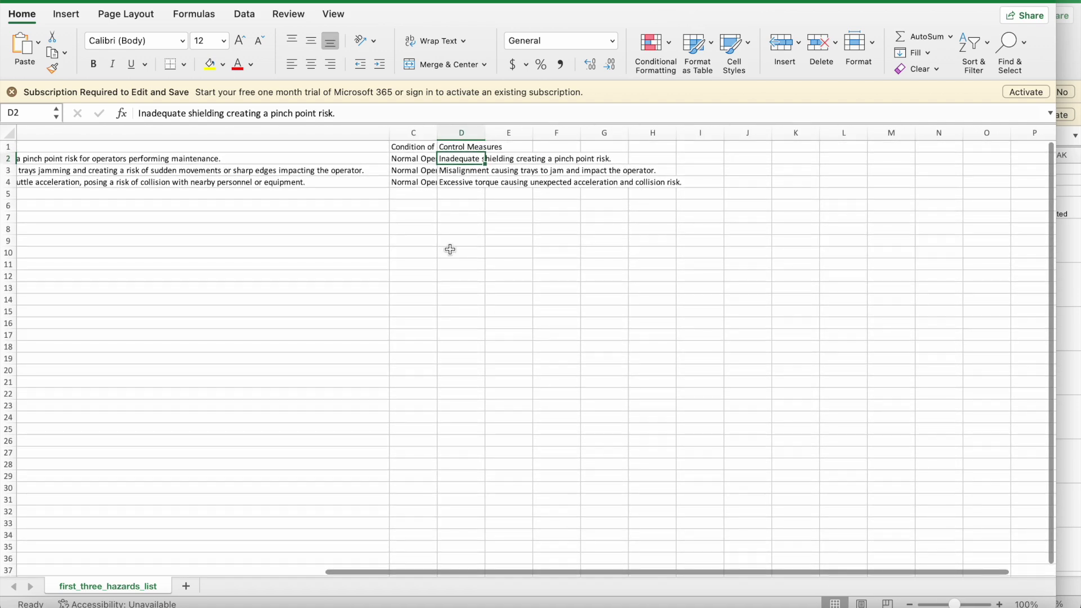
scroll(450, 249, left, 10)
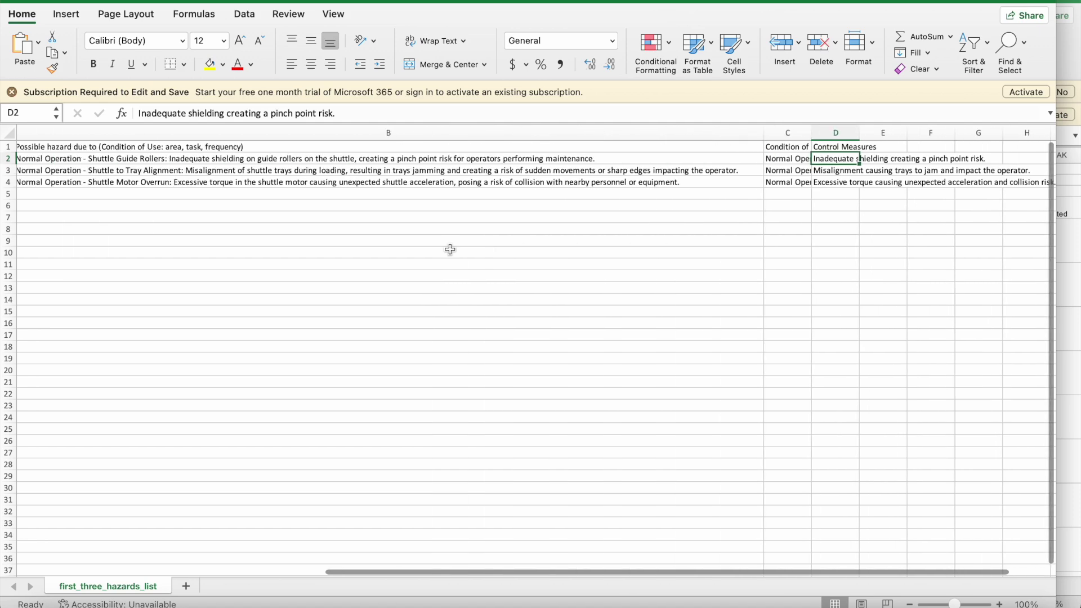
click(280, 159)
click(214, 605)
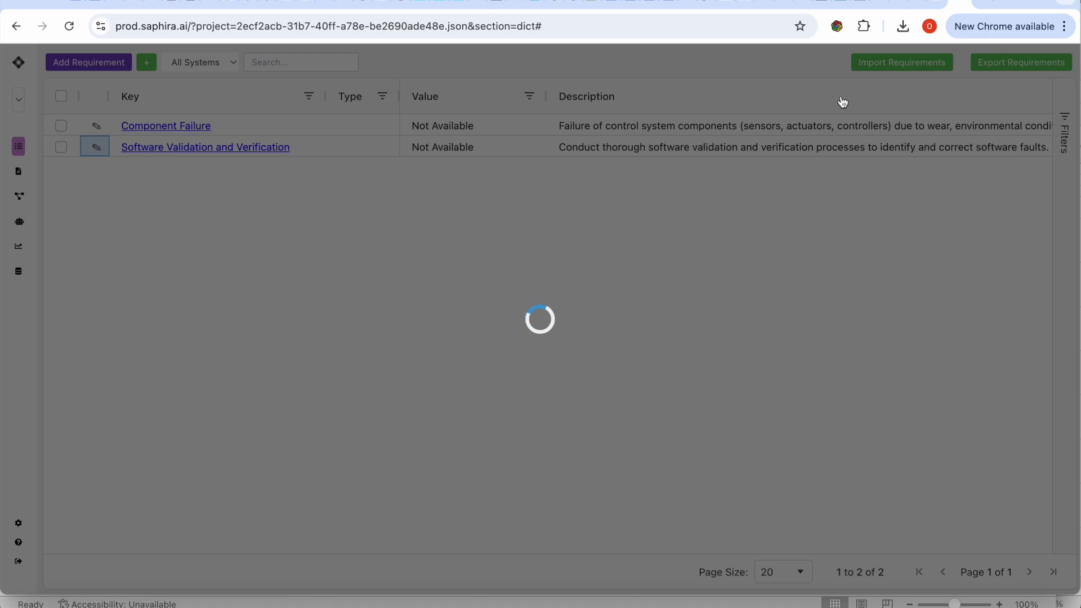
Copy the requirements page address and load it in the other project tab.
click(624, 24)
key(ctrl+a)
key(ctrl+c)
click(618, 28)
key(ctrl+v)
key(ctrl+a)
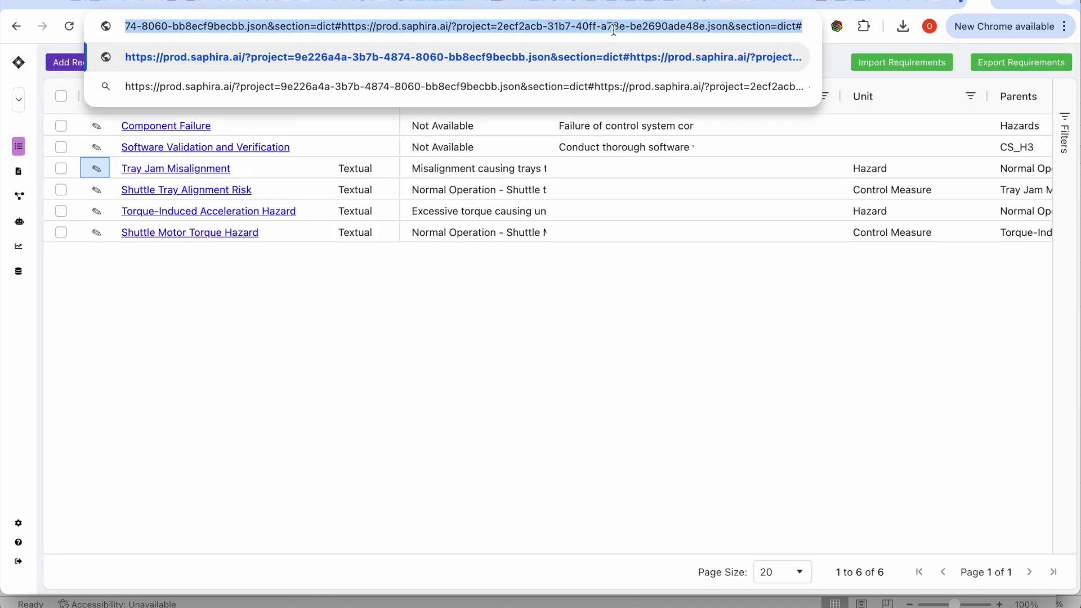
key(ctrl+v)
key(Return)
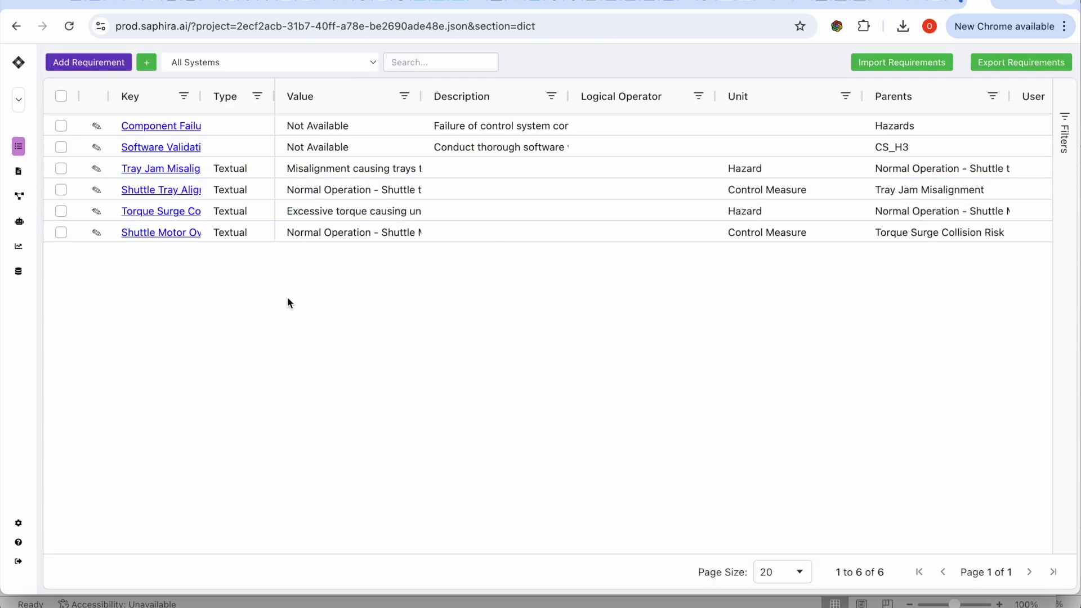
Review the regulatory outputs of the Tray Jam Misalignment requirement, including its norm section and full justification.
click(96, 168)
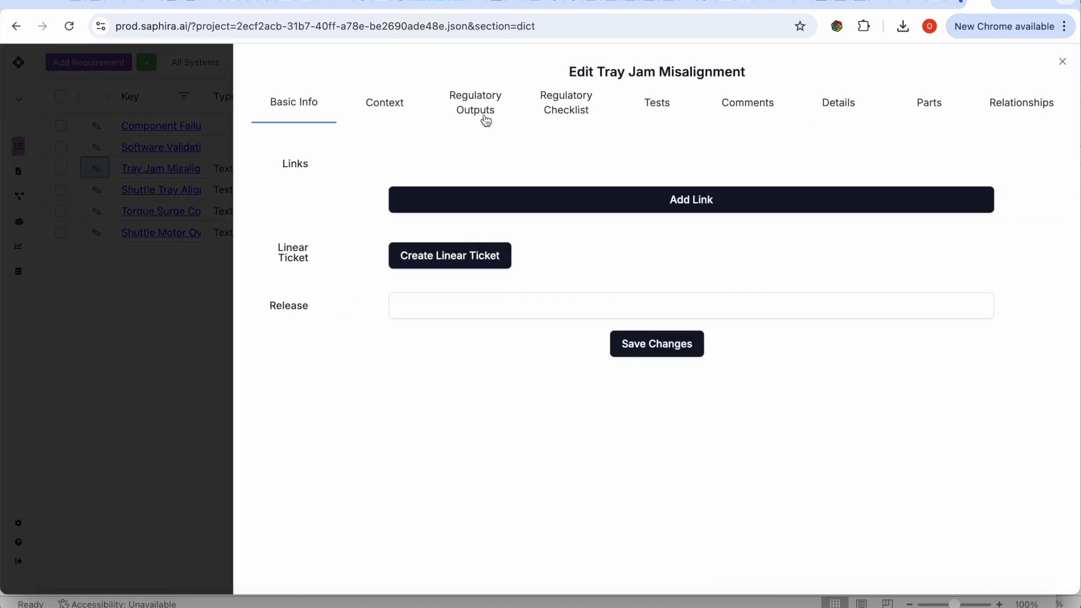
click(483, 115)
scroll(591, 430, down, 2)
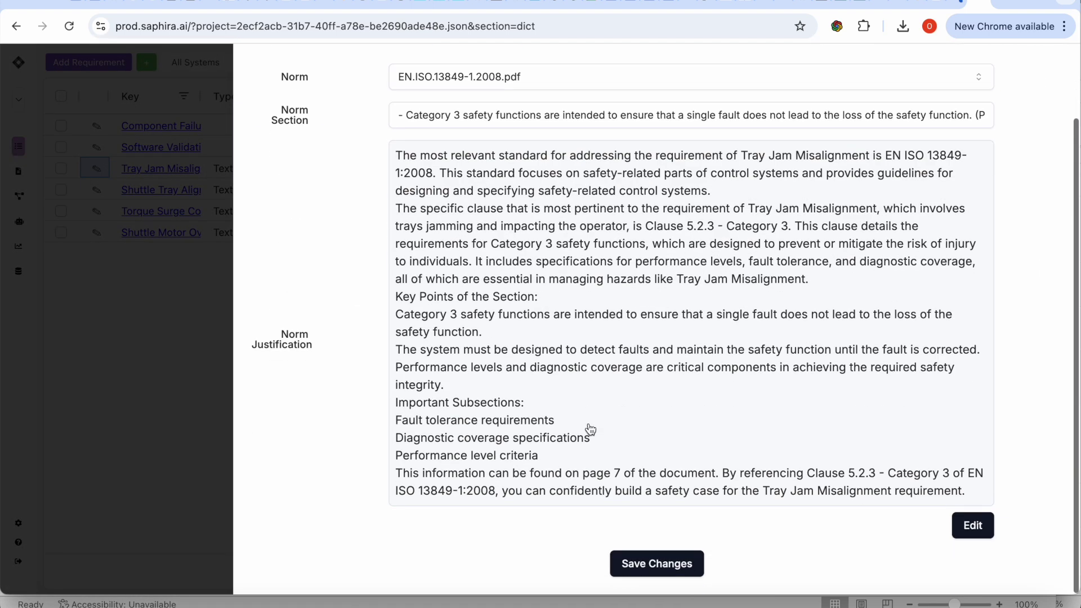
scroll(554, 385, up, 2)
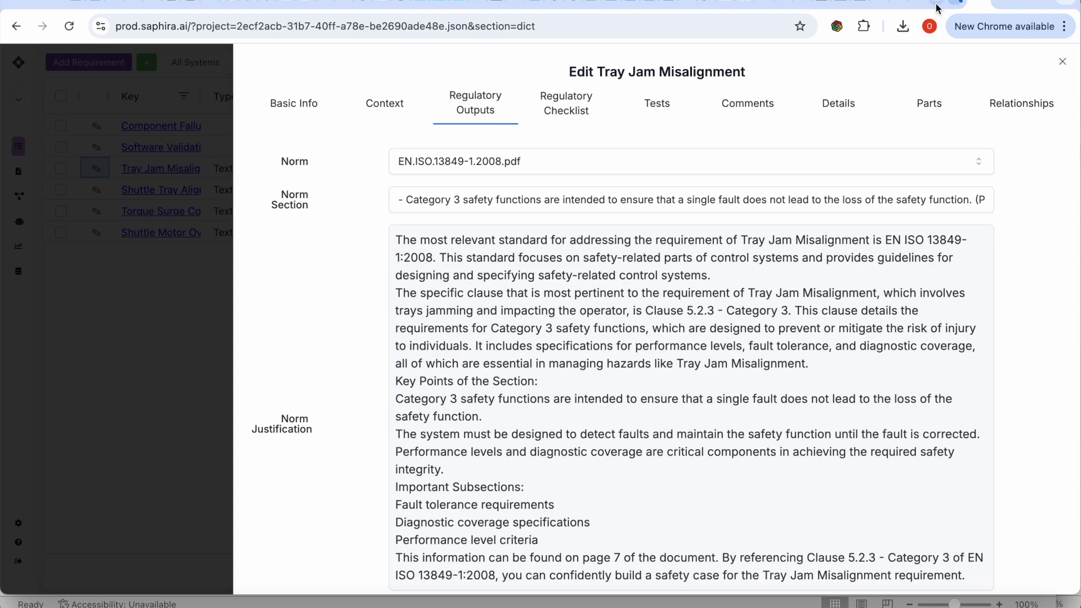
Switch to the Online Python tab and select the title text "Power Supply Failure" in main.py.
key(Return)
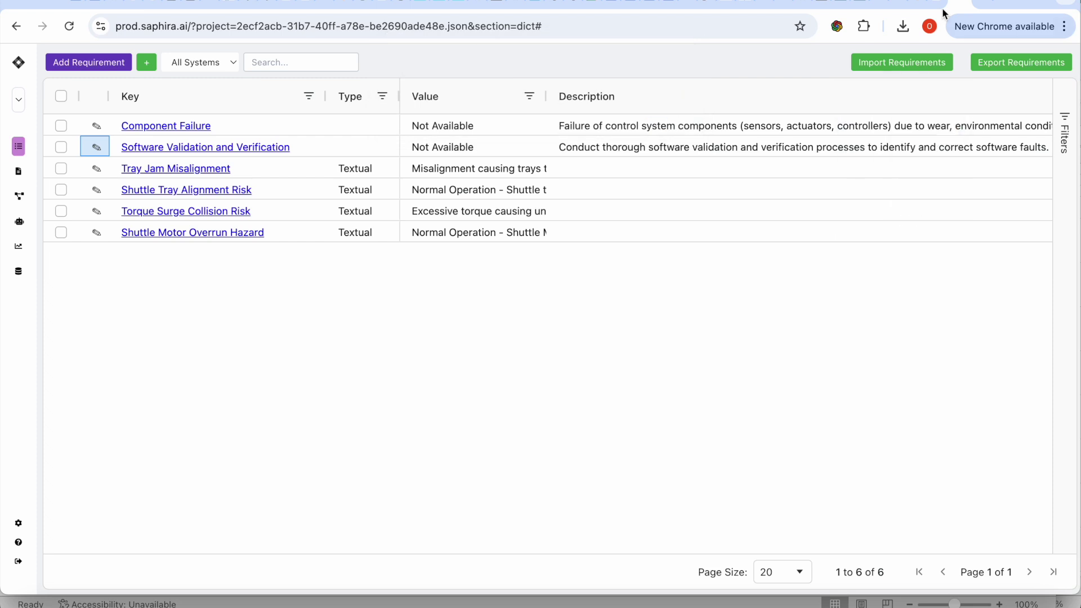
click(939, 4)
click(393, 155)
triple_click(282, 137)
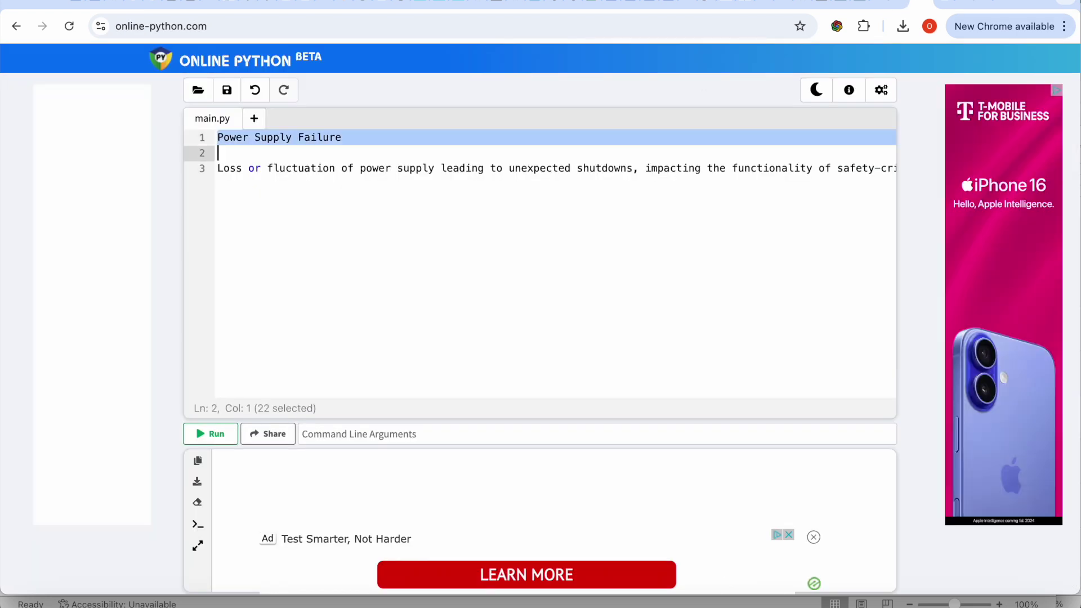
key(shift+Left)
Return to the Saphira project tab, close the open requirement editor, and add a requirement row keyed "Power Supply Failure" with type Text.
click(968, 5)
click(97, 169)
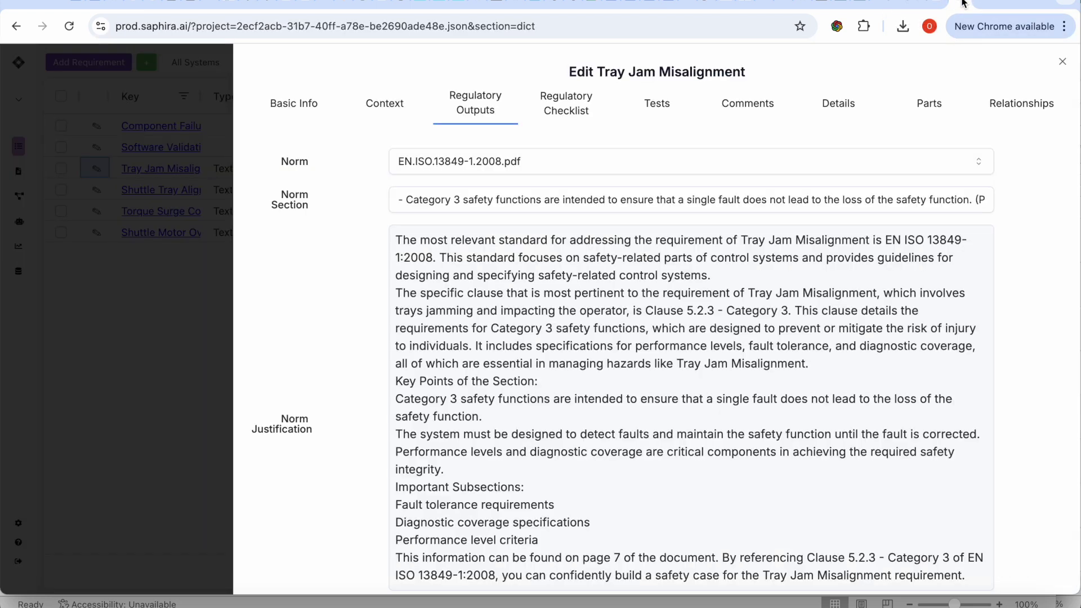
click(204, 213)
click(147, 62)
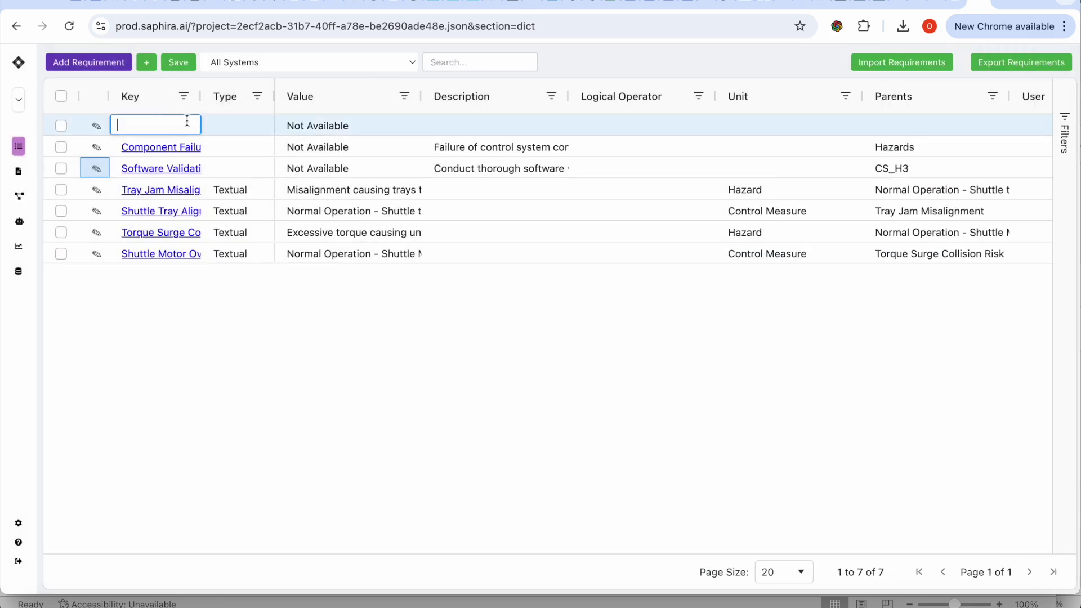
key(ctrl+v)
click(251, 126)
click(256, 125)
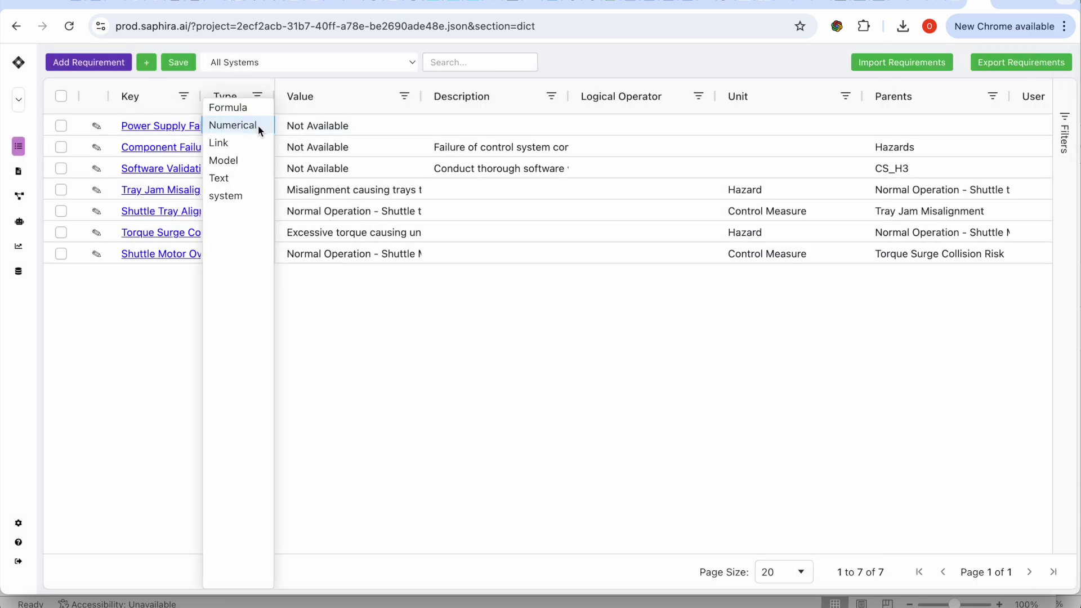
click(239, 178)
Copy the description beginning "Loss or fluctuation of power supply" from main.py in Online Python into the new requirement's value and save the requirement.
click(915, 3)
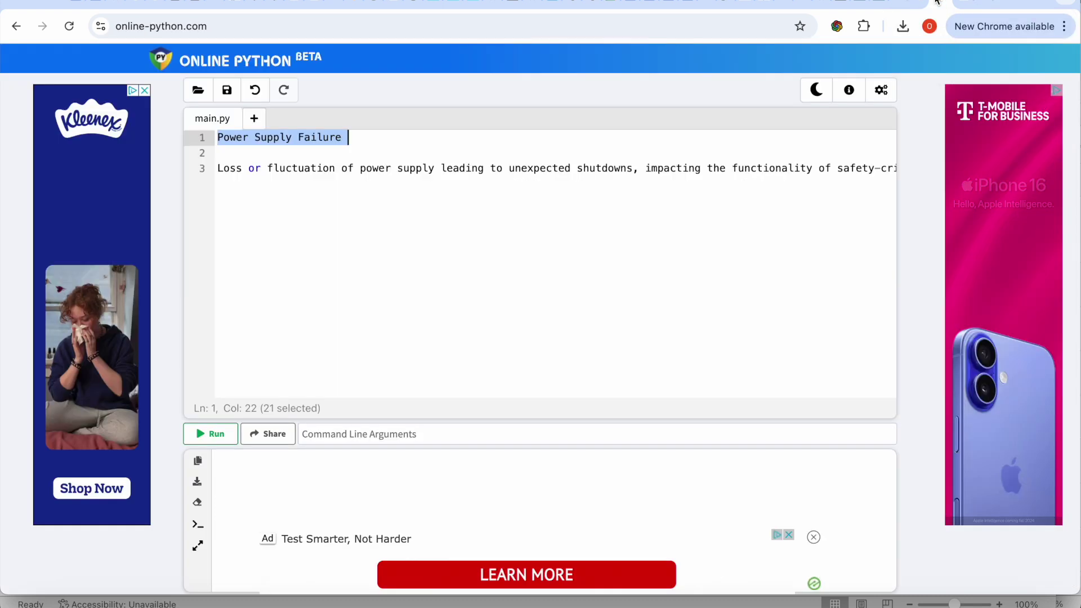
drag(217, 168, 890, 169)
key(shift+End)
click(986, 7)
double_click(359, 127)
key(ctrl+v)
key(Return)
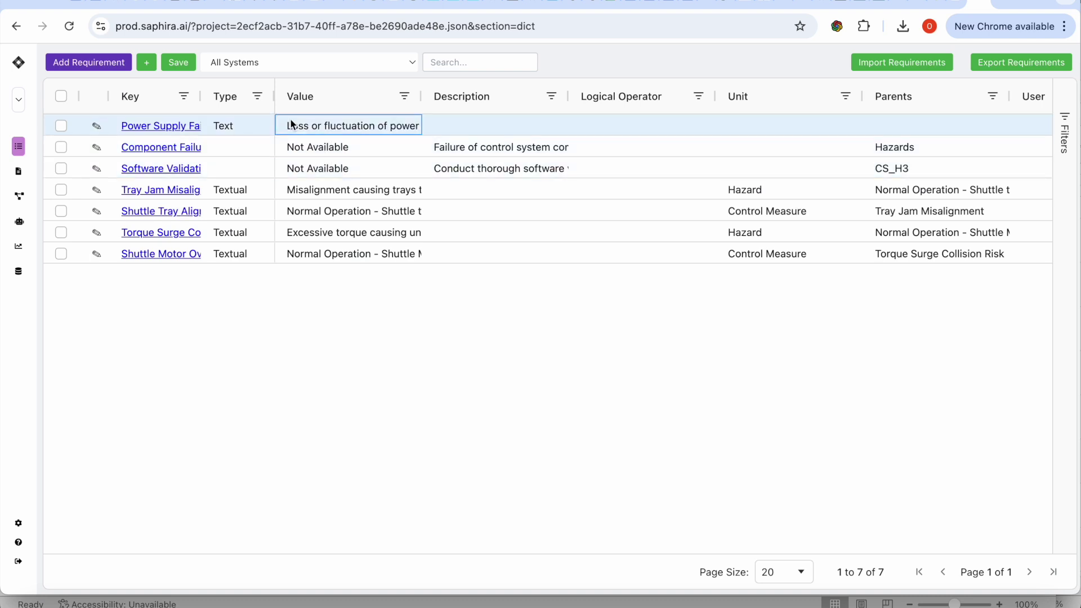
click(178, 65)
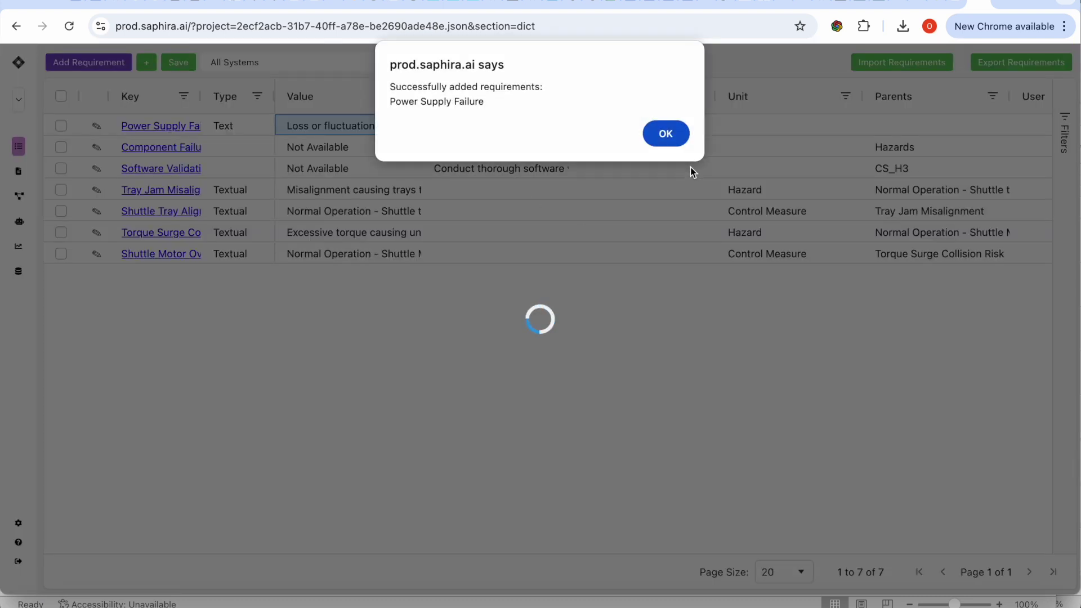
click(674, 142)
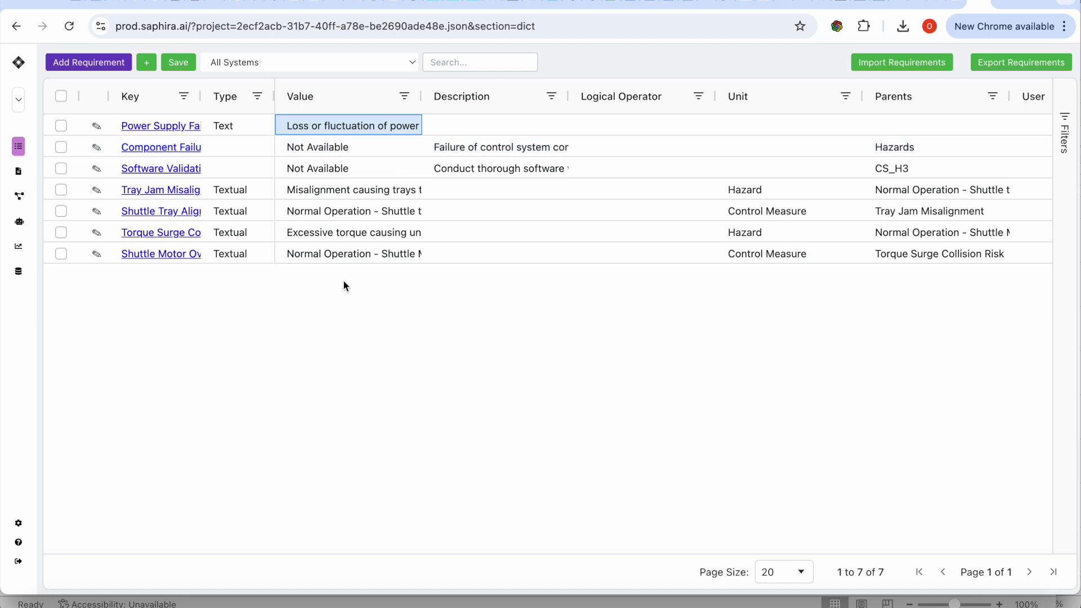
click(96, 126)
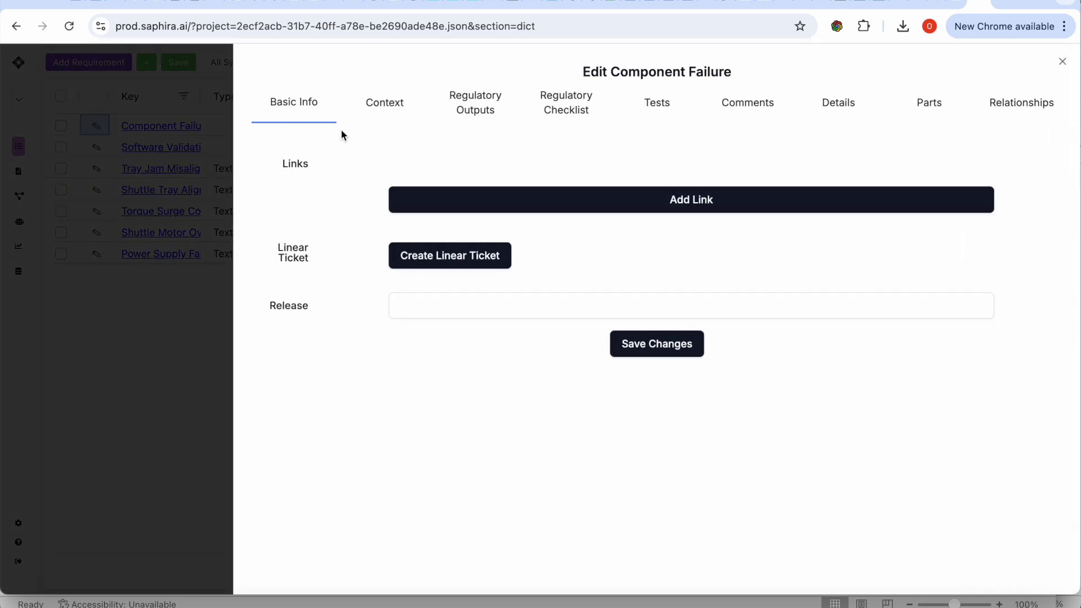
click(475, 113)
click(151, 221)
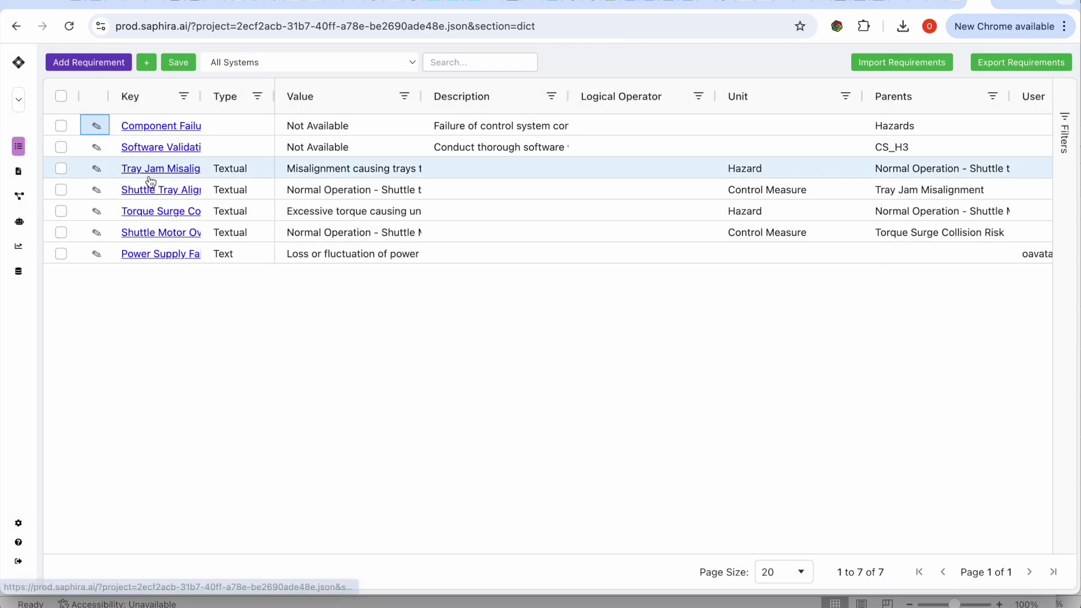
Fetch the regulatory context for the Power Supply Failure requirement and read which standard and clause it cites.
click(101, 254)
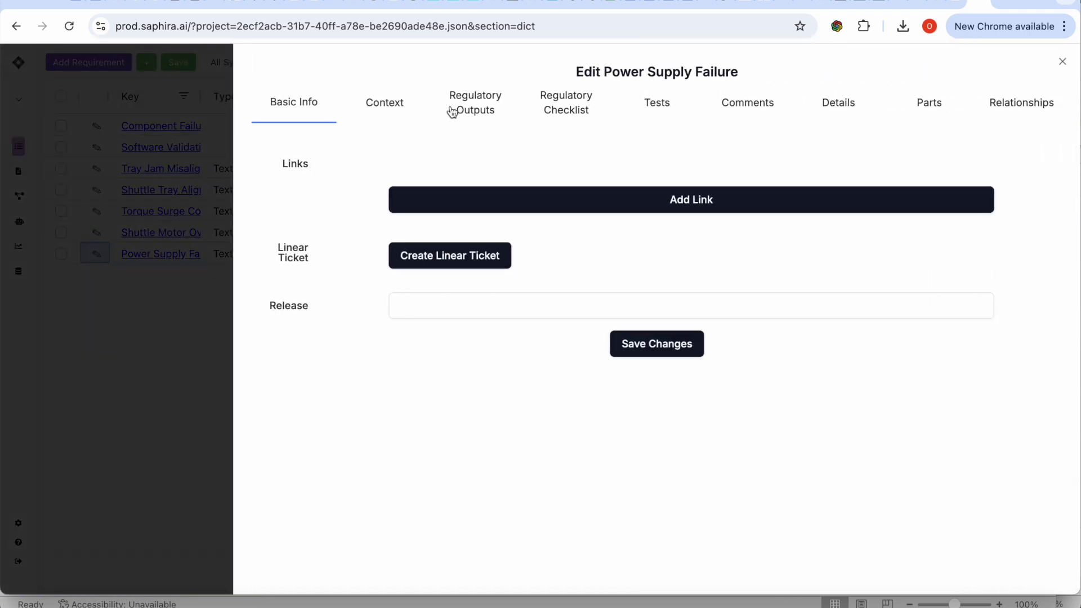
click(489, 100)
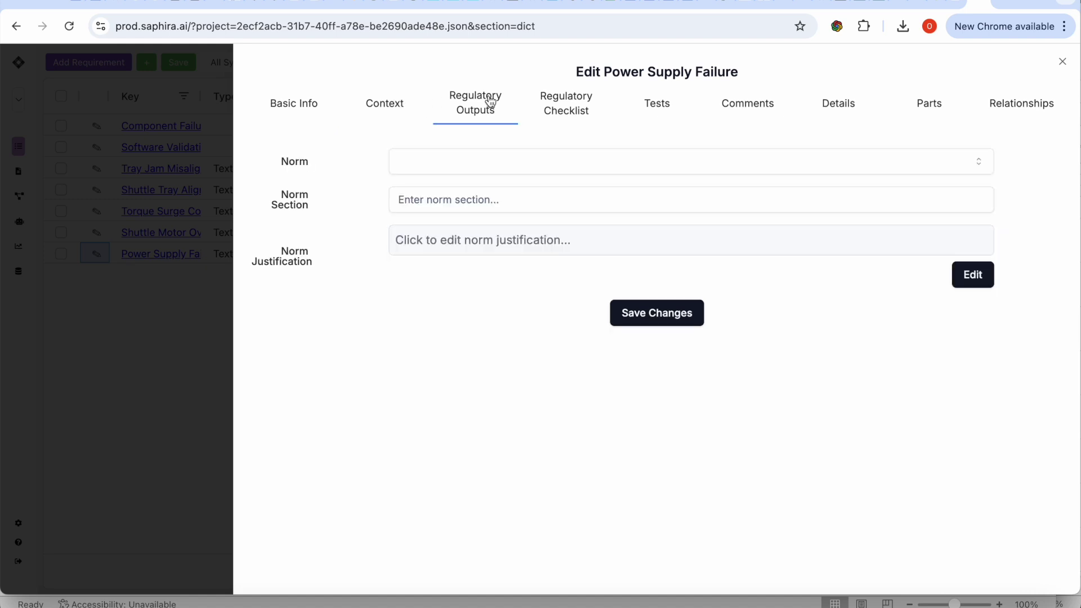
click(384, 108)
click(479, 190)
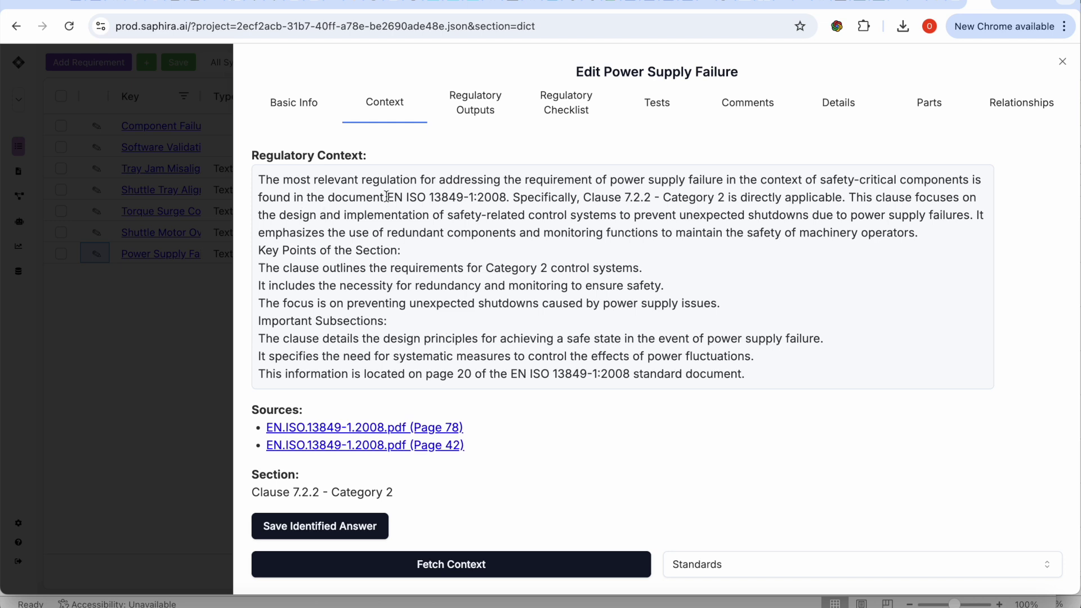
drag(407, 197, 465, 198)
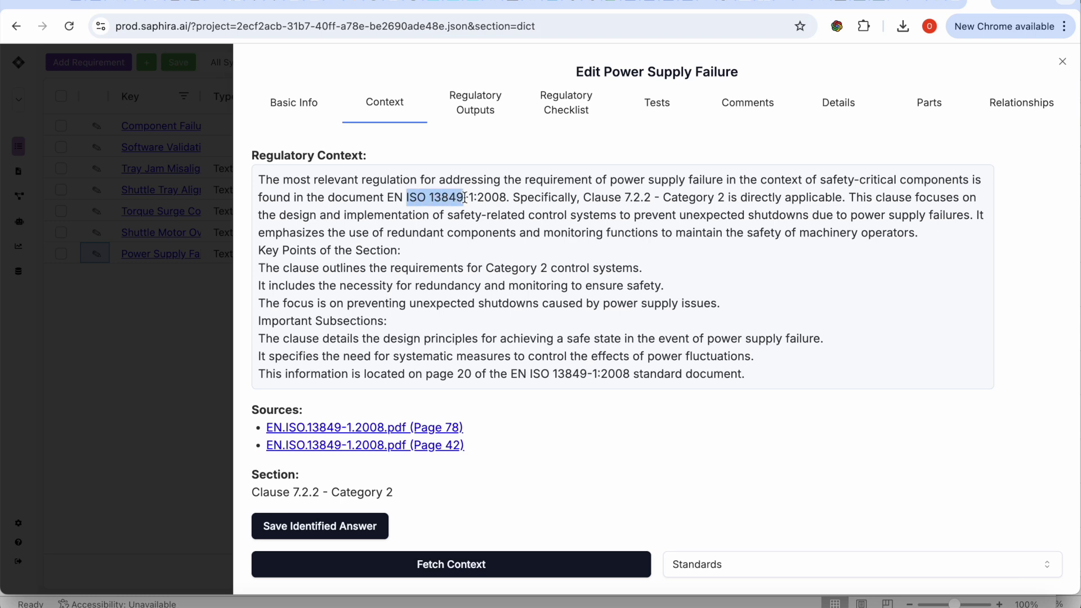
drag(582, 197, 843, 197)
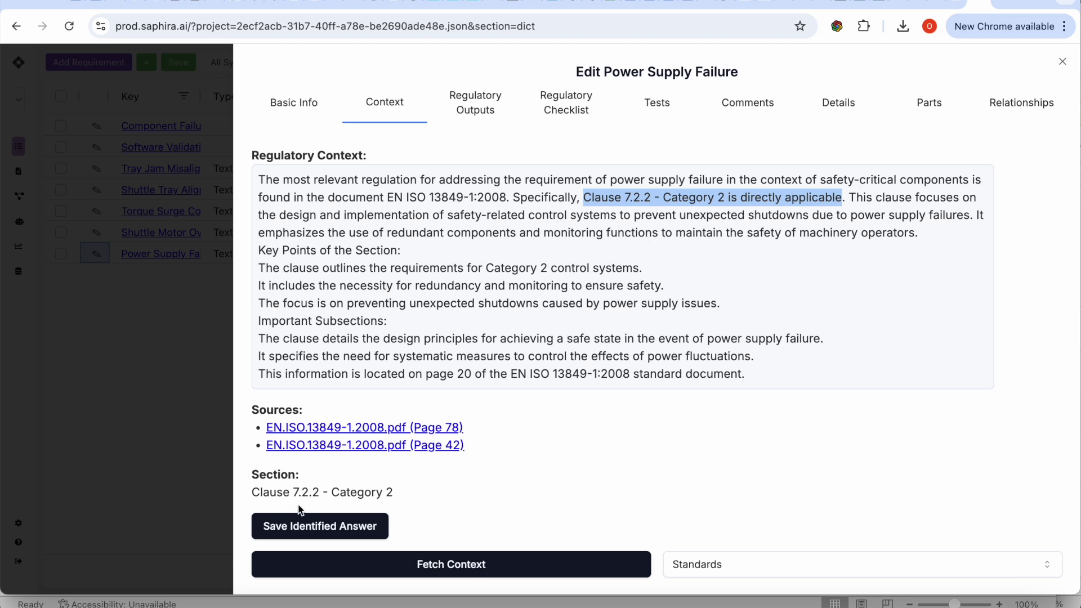
Save the identified regulatory answer for Power Supply Failure, review its norm section and justification in the regulatory outputs, and close the editor.
click(307, 526)
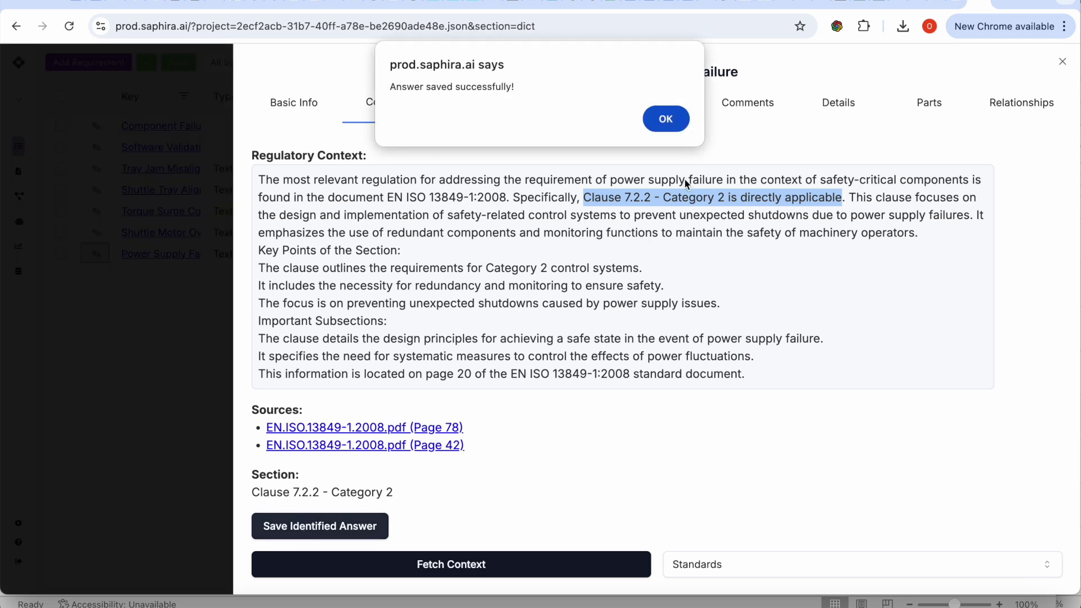
click(664, 120)
click(470, 112)
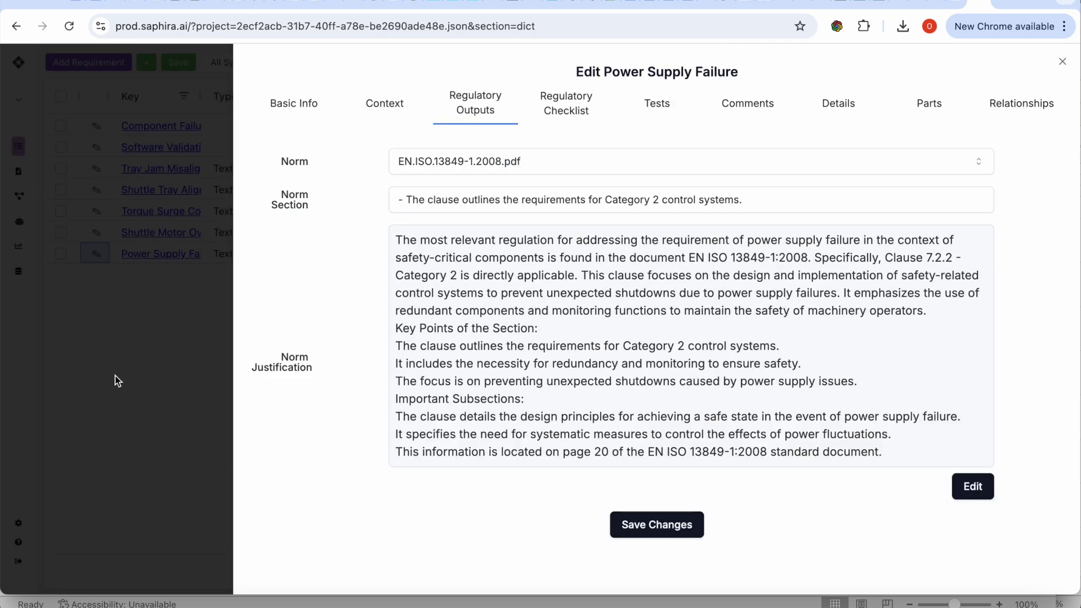
click(163, 399)
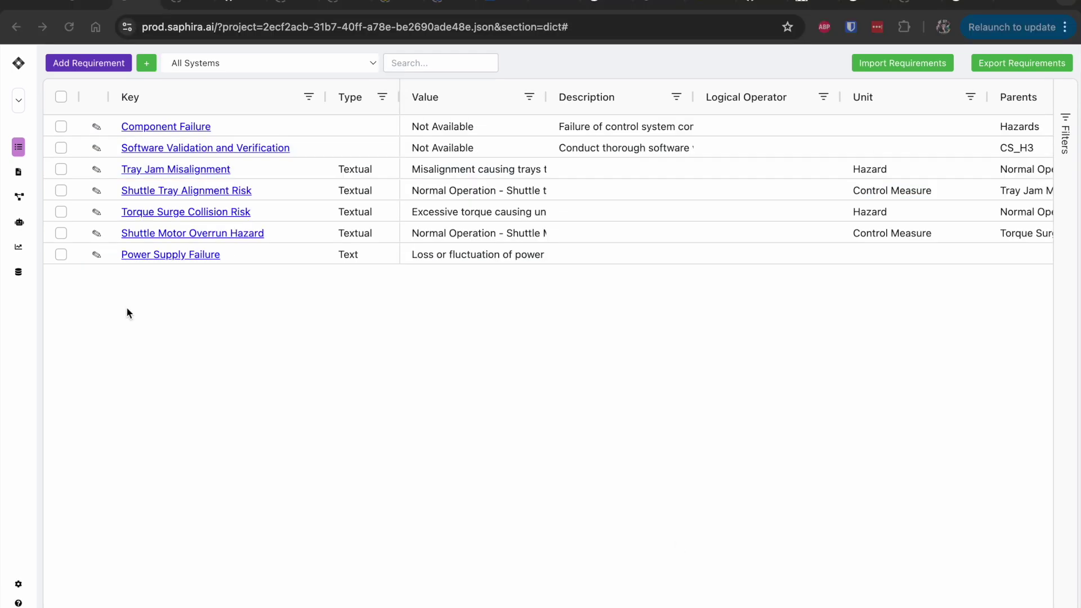
View the suggested questions in SaphiraGPT and the standard document listed in the Context Store.
mouse_move(28, 116)
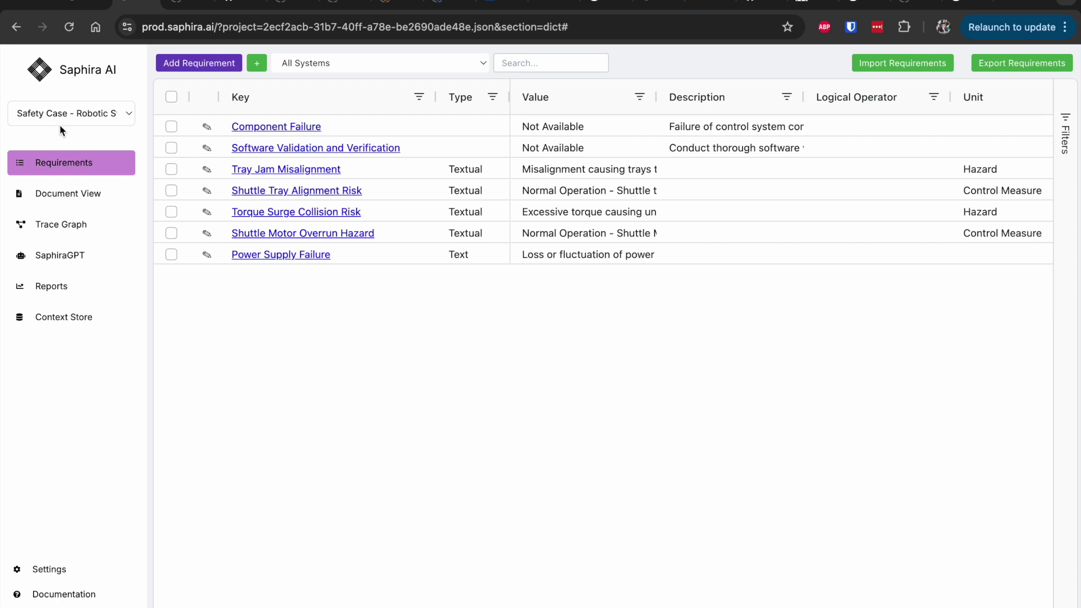
click(52, 262)
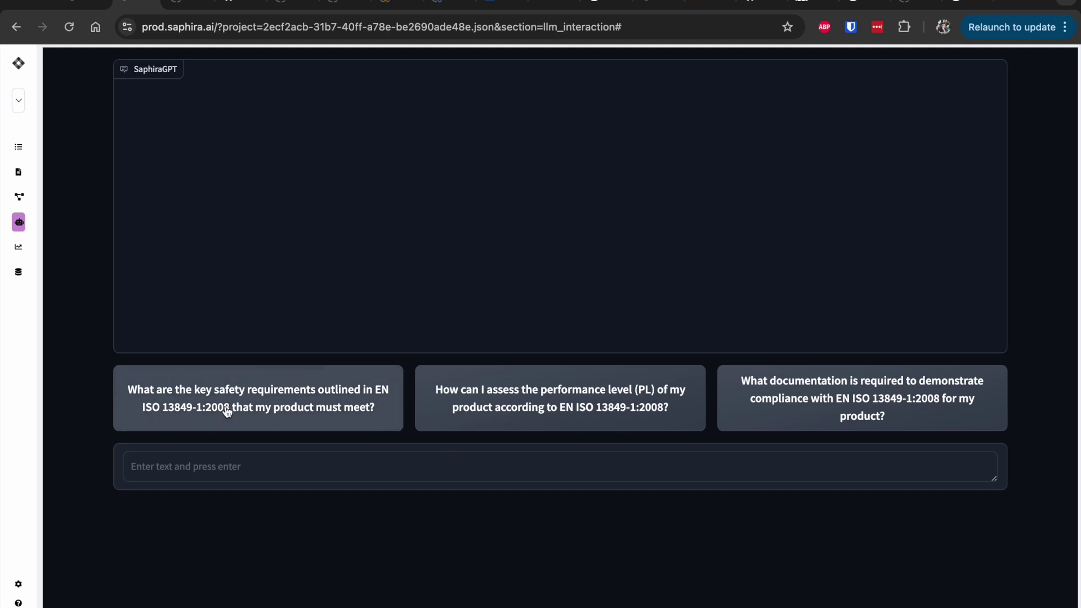
click(57, 330)
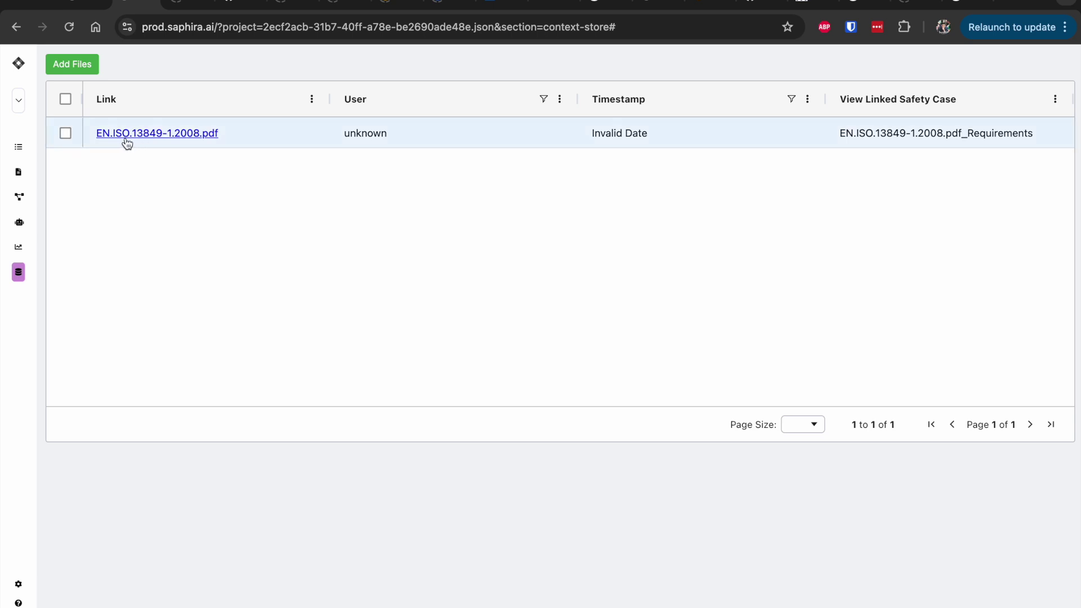
Ask SaphiraGPT the suggested question "What are the key safety requirements outlined in EN ISO 13849-1:2008 that my product must meet?".
click(59, 256)
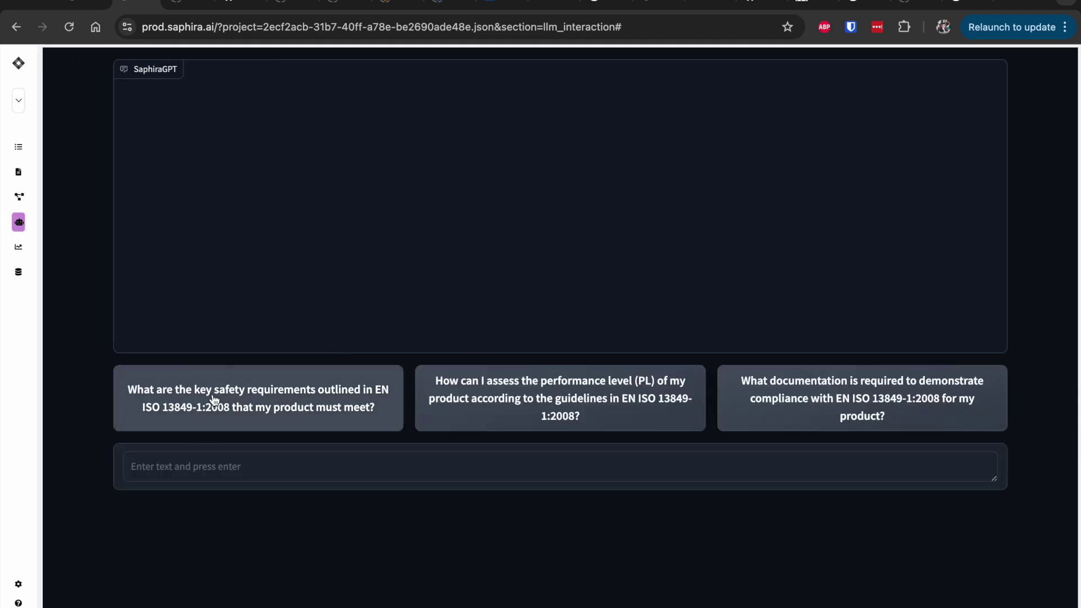
click(217, 400)
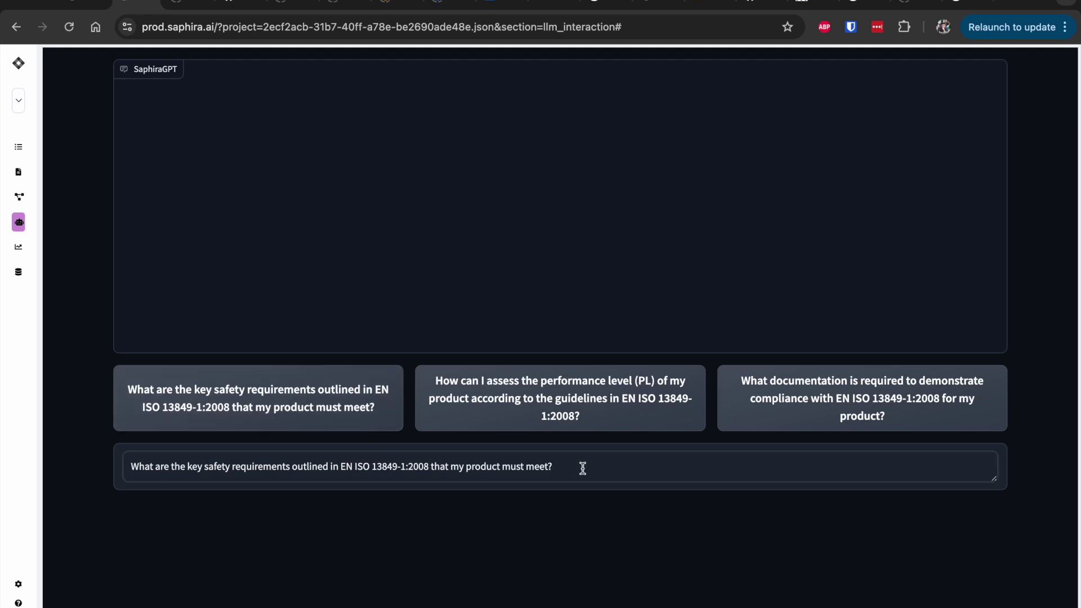
key(Return)
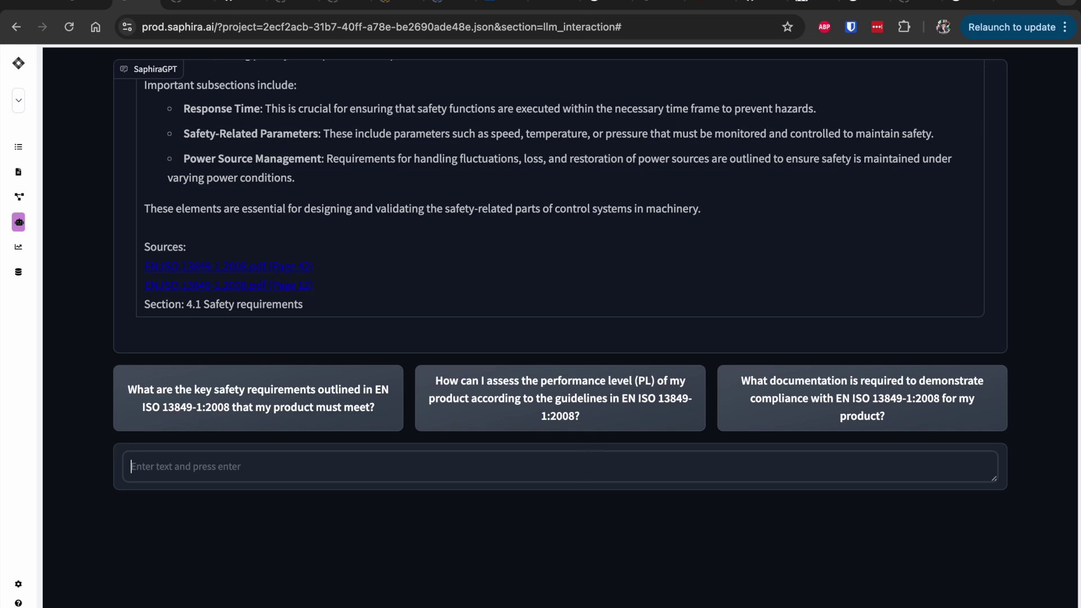
Read SaphiraGPT's full answer, including its key points, important subsections and cited sources.
scroll(422, 221, up, 5)
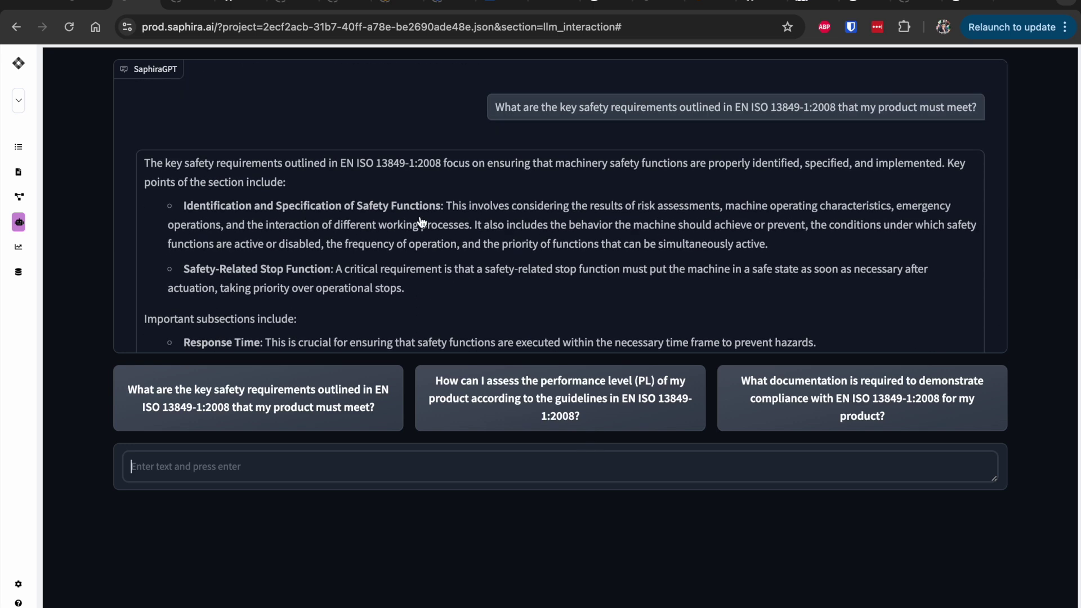
mouse_move(37, 365)
scroll(243, 197, down, 3)
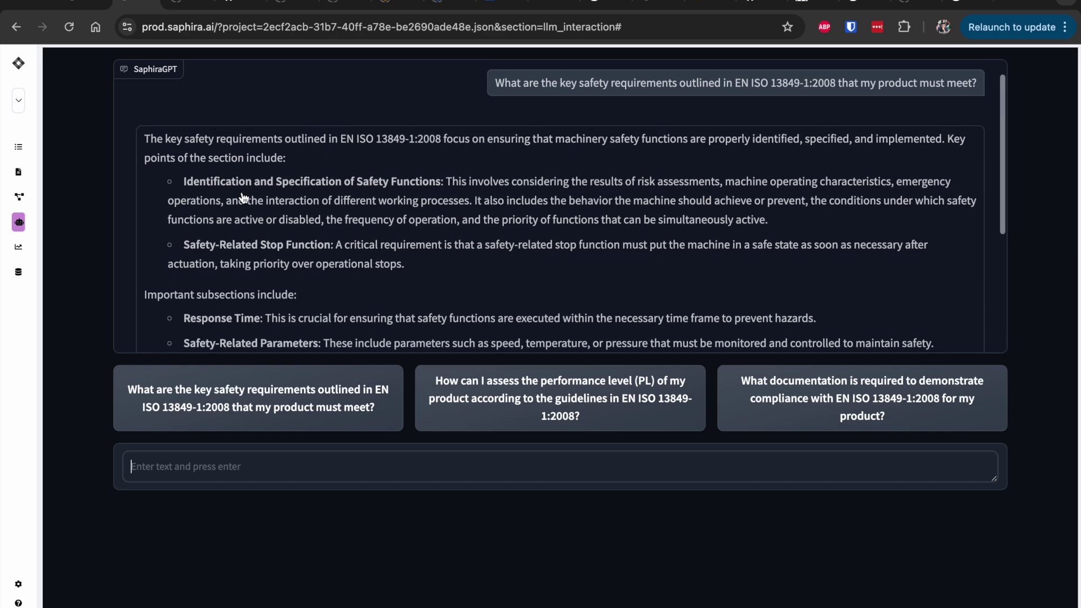
scroll(252, 193, down, 2)
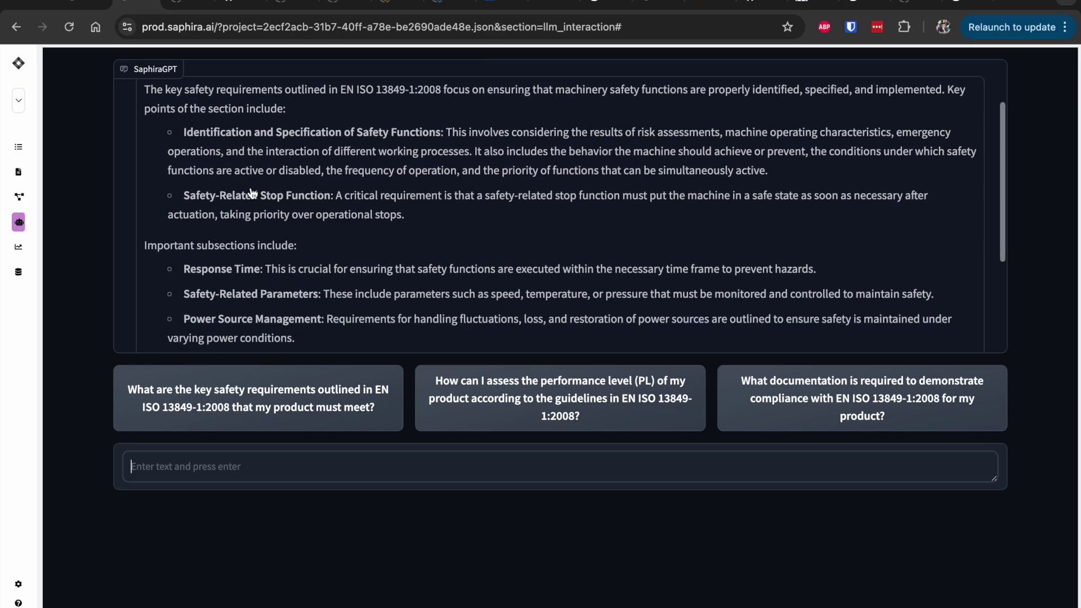
scroll(192, 199, down, 6)
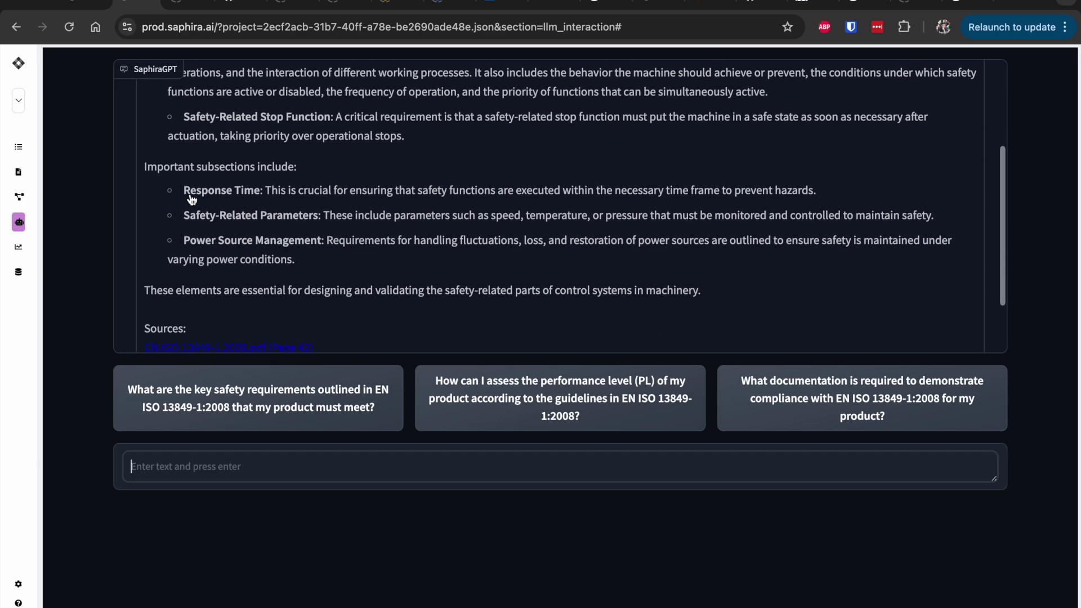
scroll(206, 177, up, 8)
scroll(212, 214, down, 10)
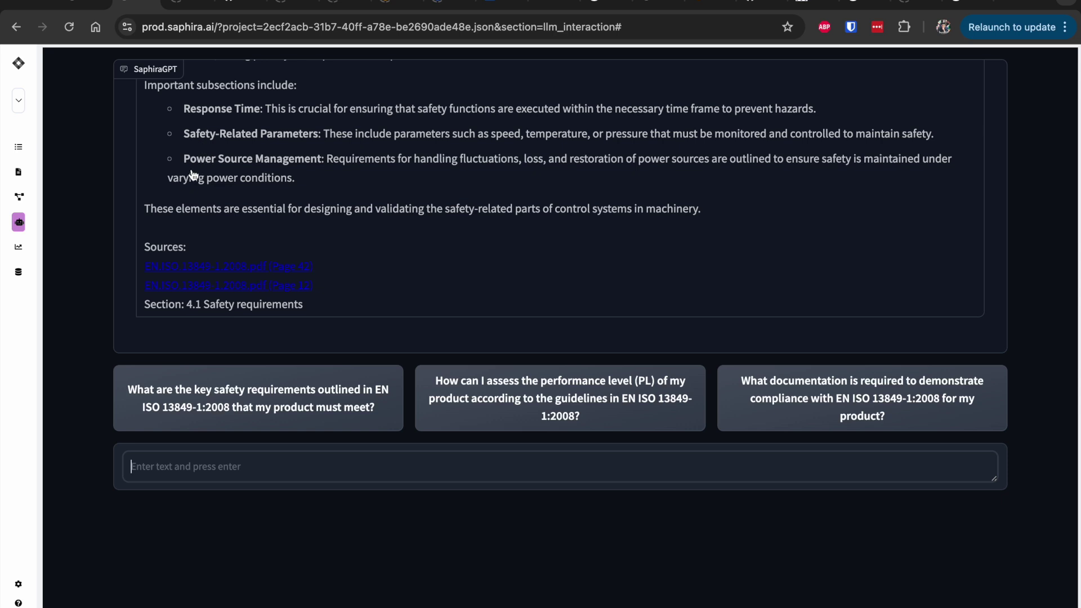
Open the answer's first cited PDF source, examine Table 9 and the safety function considerations below it, and return to the SaphiraGPT tab.
click(178, 267)
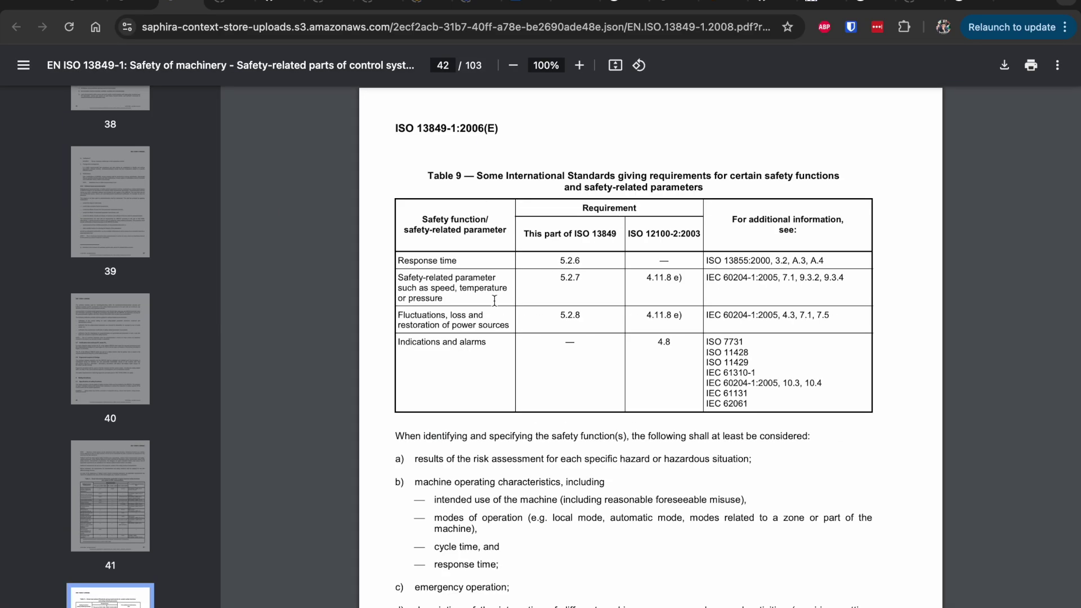
scroll(494, 299, down, 3)
scroll(495, 299, down, 5)
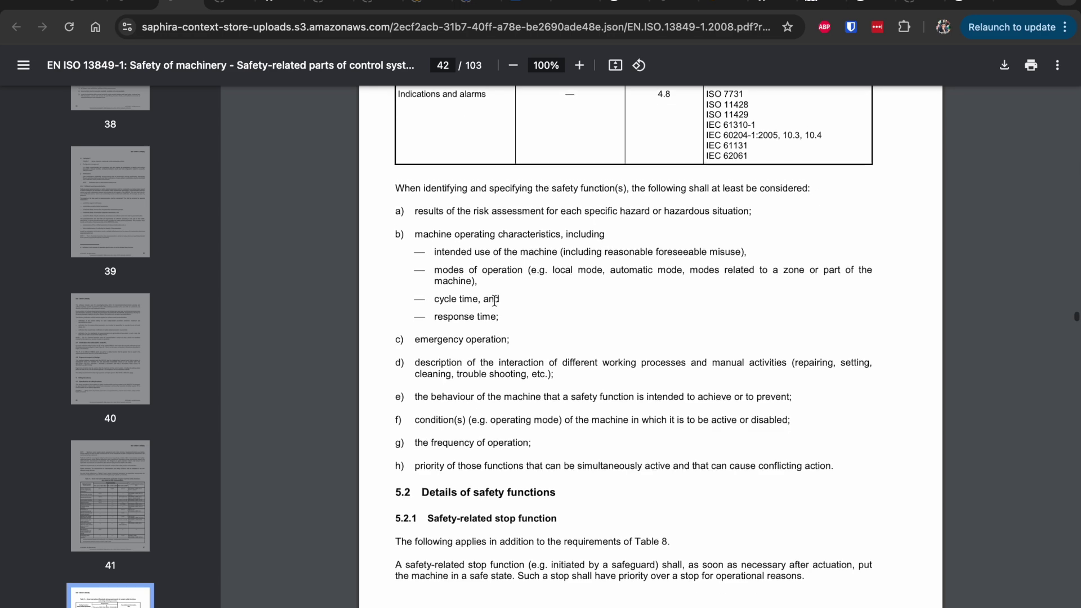
scroll(495, 301, up, 6)
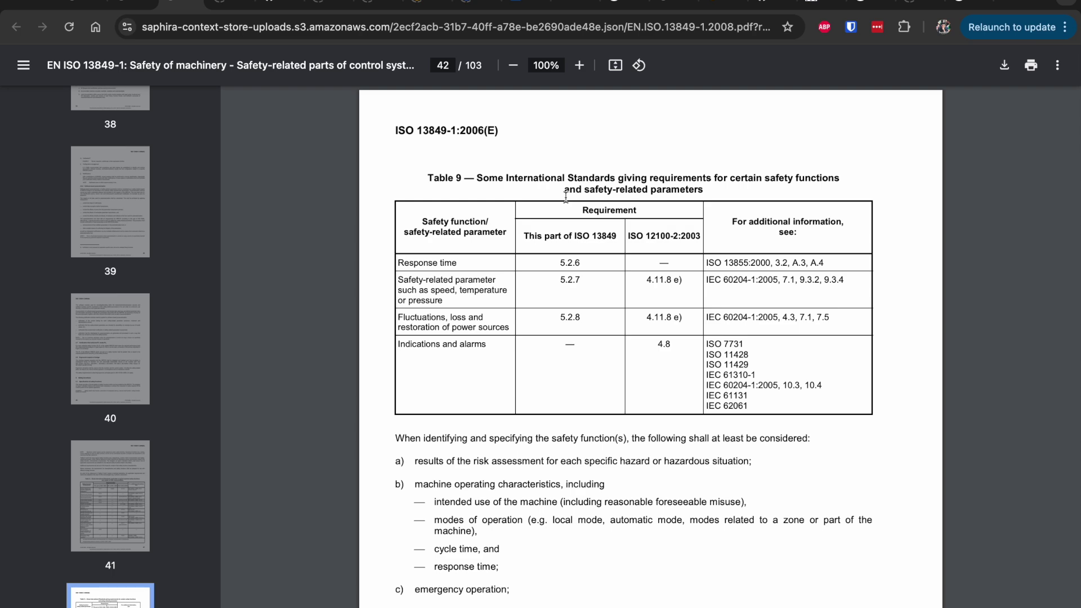
click(120, 4)
Open the Context Store and view the project's standard document and its linked safety case.
mouse_move(11, 313)
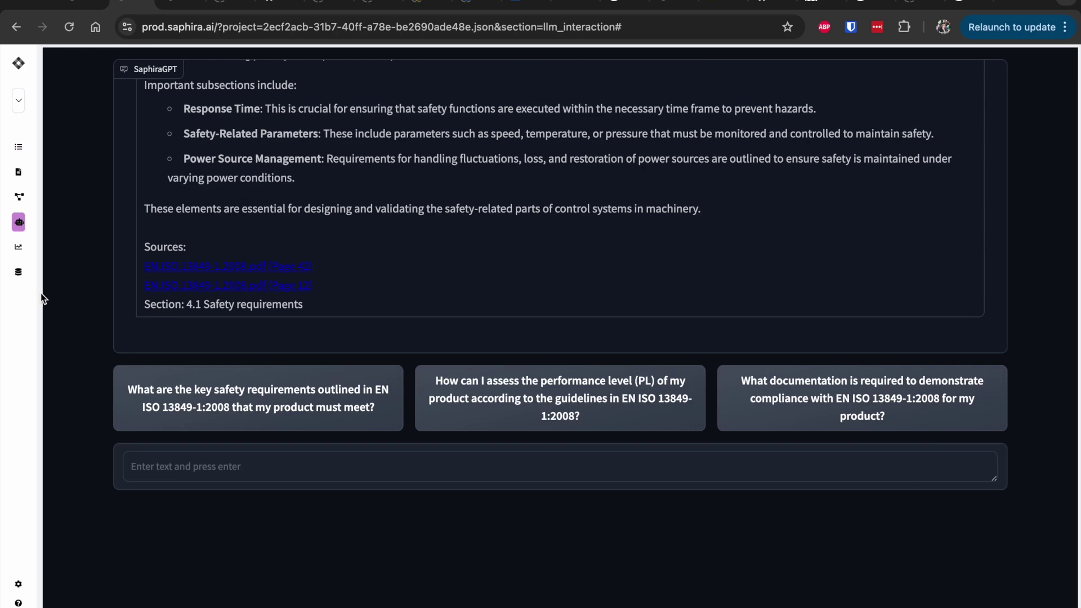
mouse_move(24, 294)
click(60, 323)
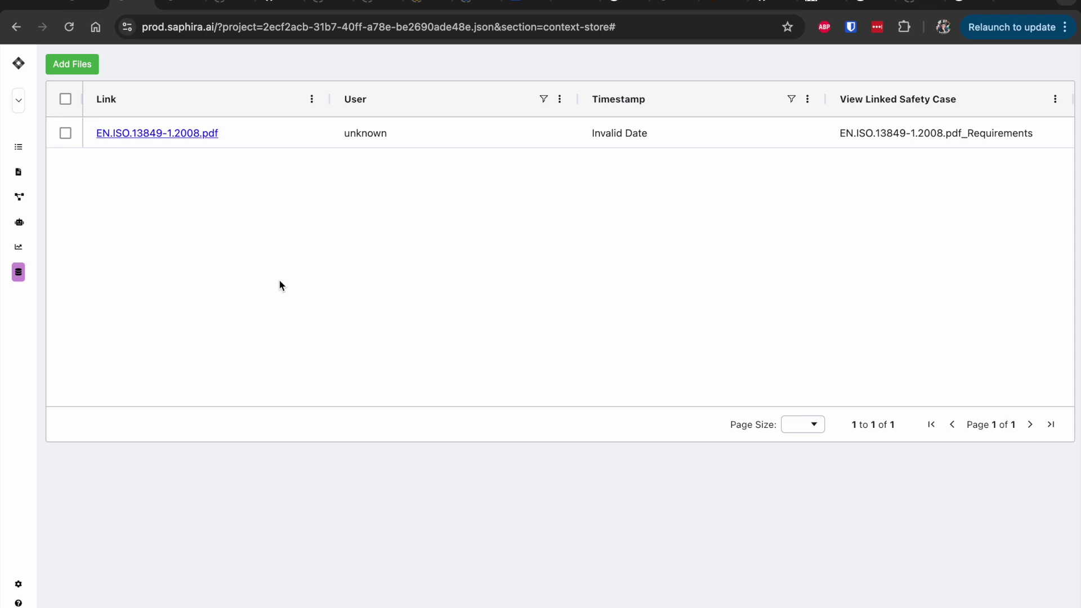
mouse_move(63, 172)
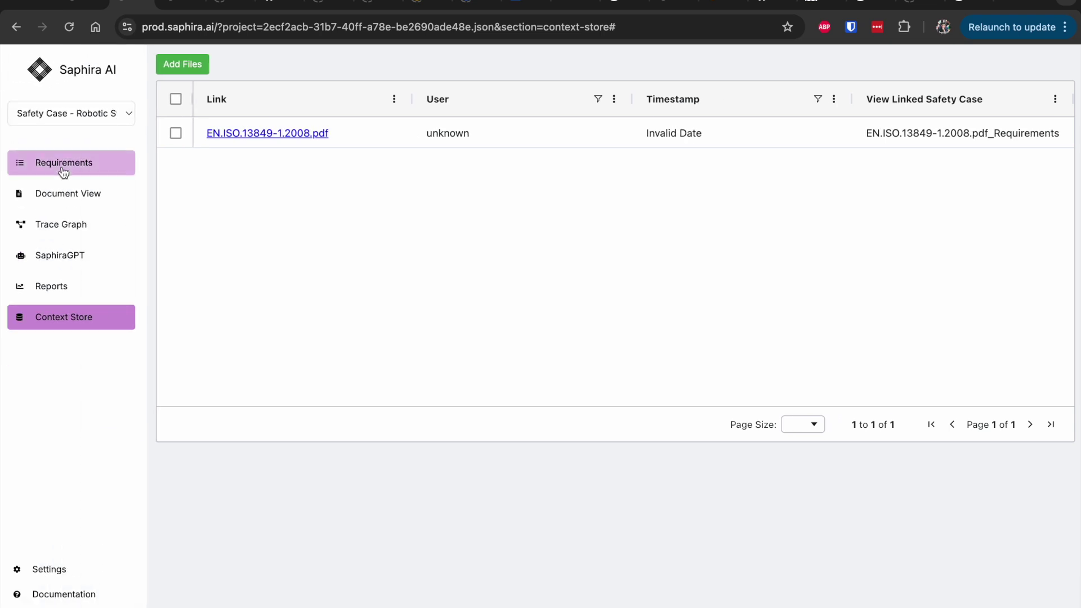